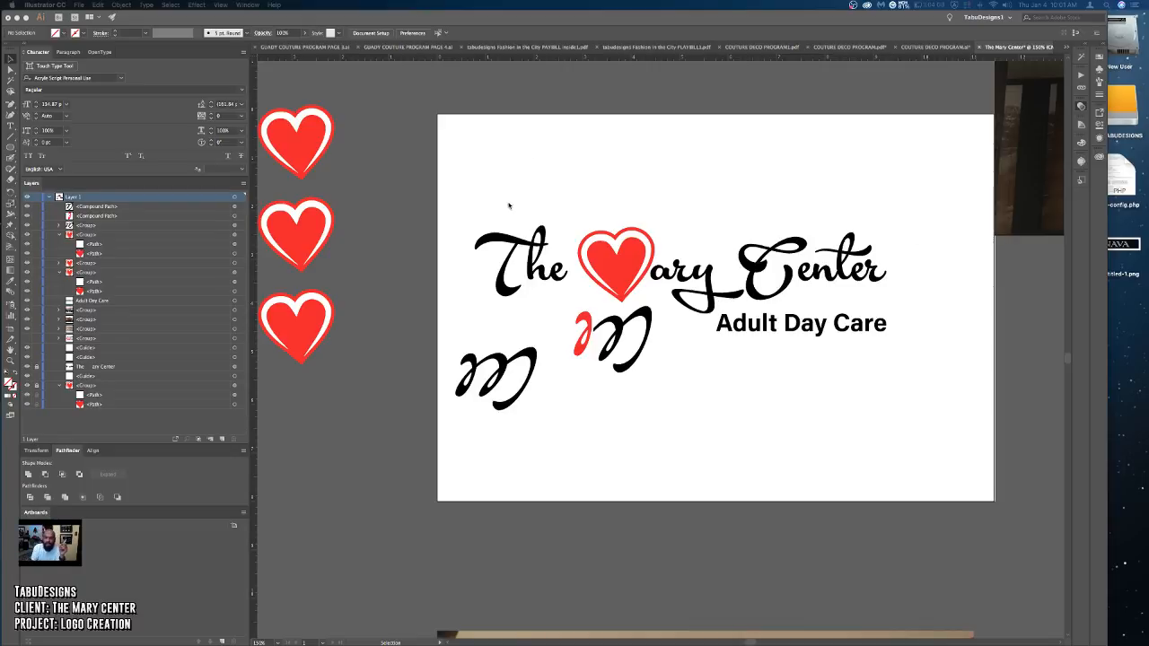
Examine The Mary Center logo lettering, the loose M shapes and the spare heart graphics up close.
left_click(555, 219)
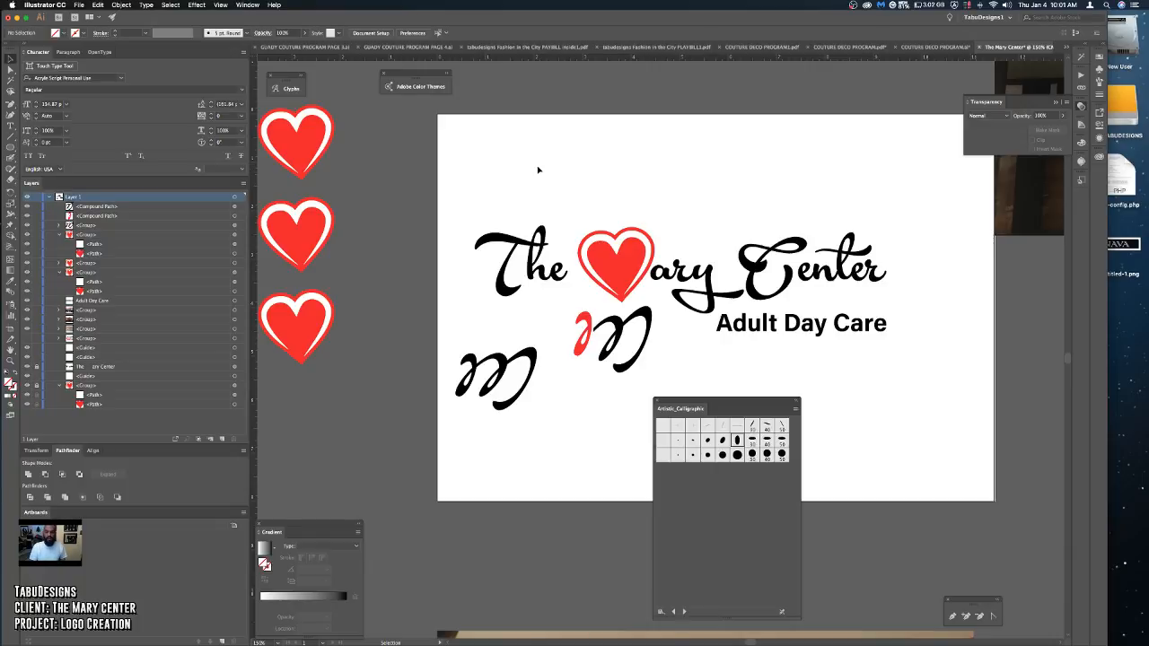
key("super+equal")
key("super+equal")
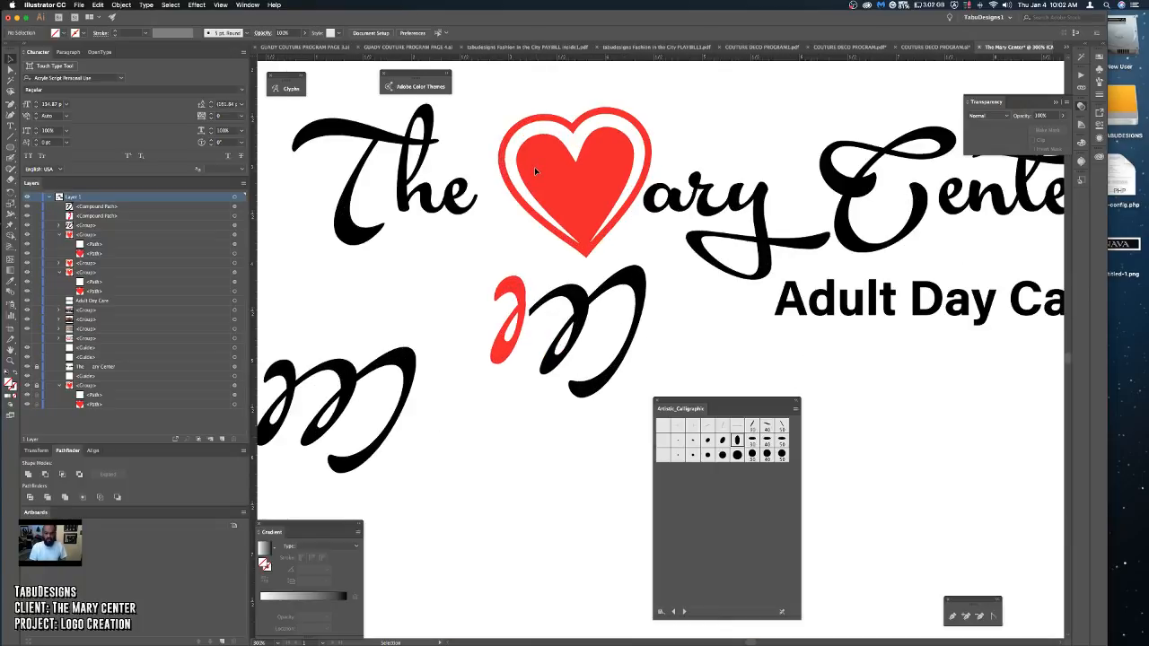
key("super+equal")
key("super+equal")
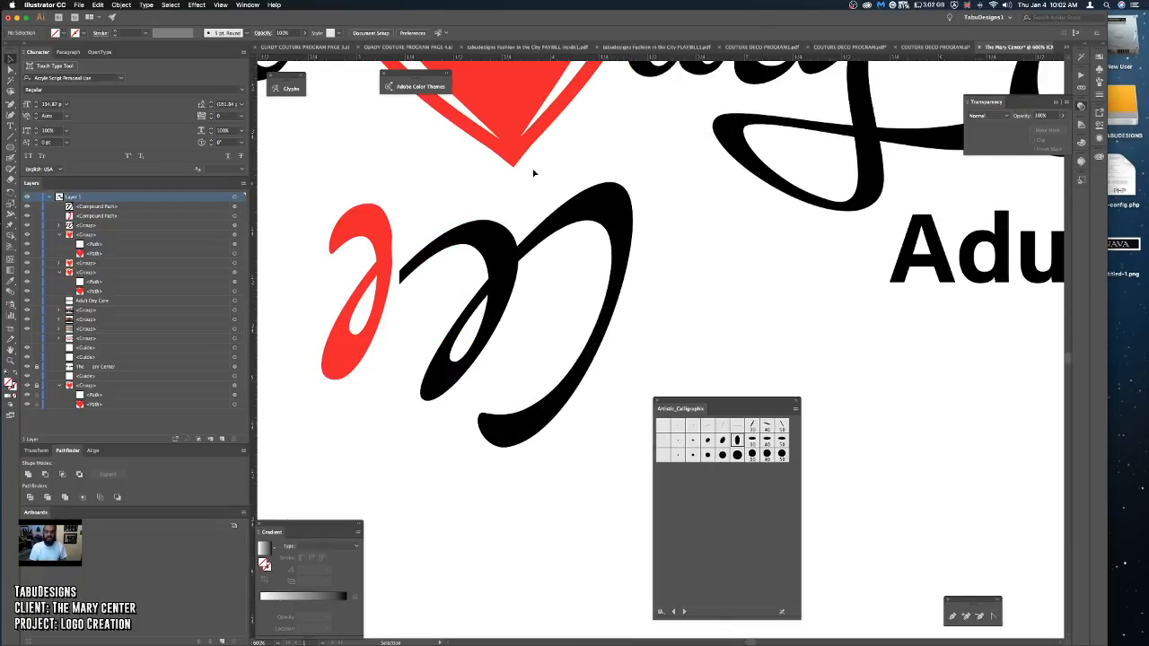
left_click_drag(387, 174, 792, 408)
mouse_move(269, 180)
left_mouse_down()
mouse_move(535, 305)
mouse_move(680, 200)
mouse_move(905, 235)
mouse_move(727, 135)
left_mouse_up()
left_click(361, 229)
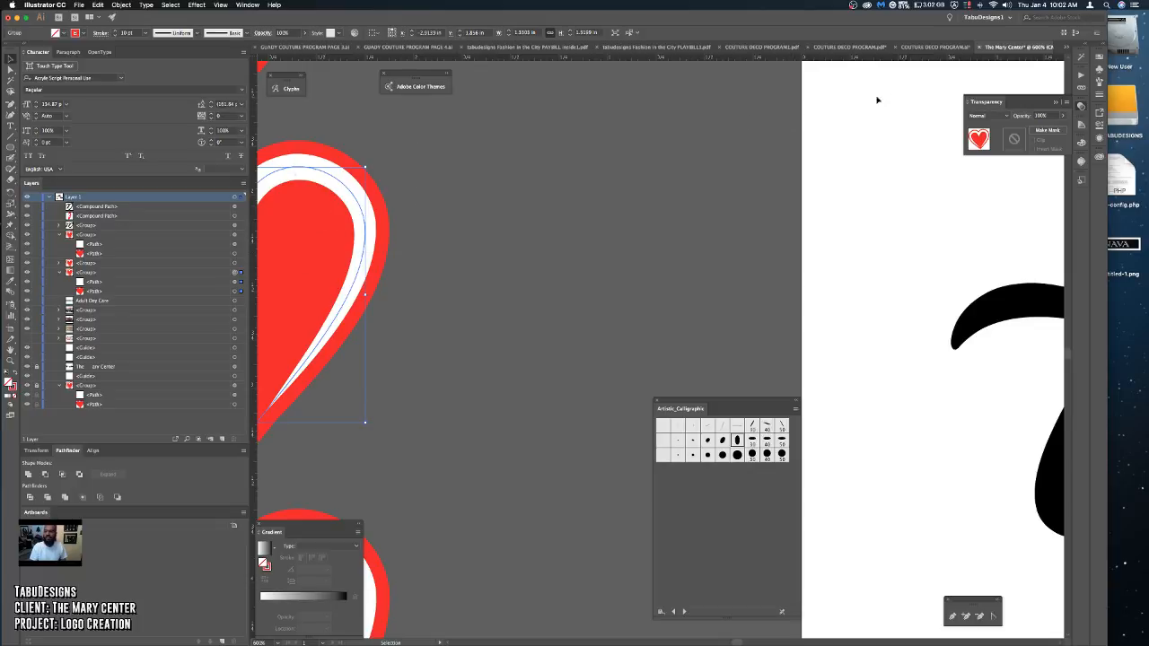
Switch to the Untitled-3 document and set the heart's opacity to 100%.
left_click(1067, 47)
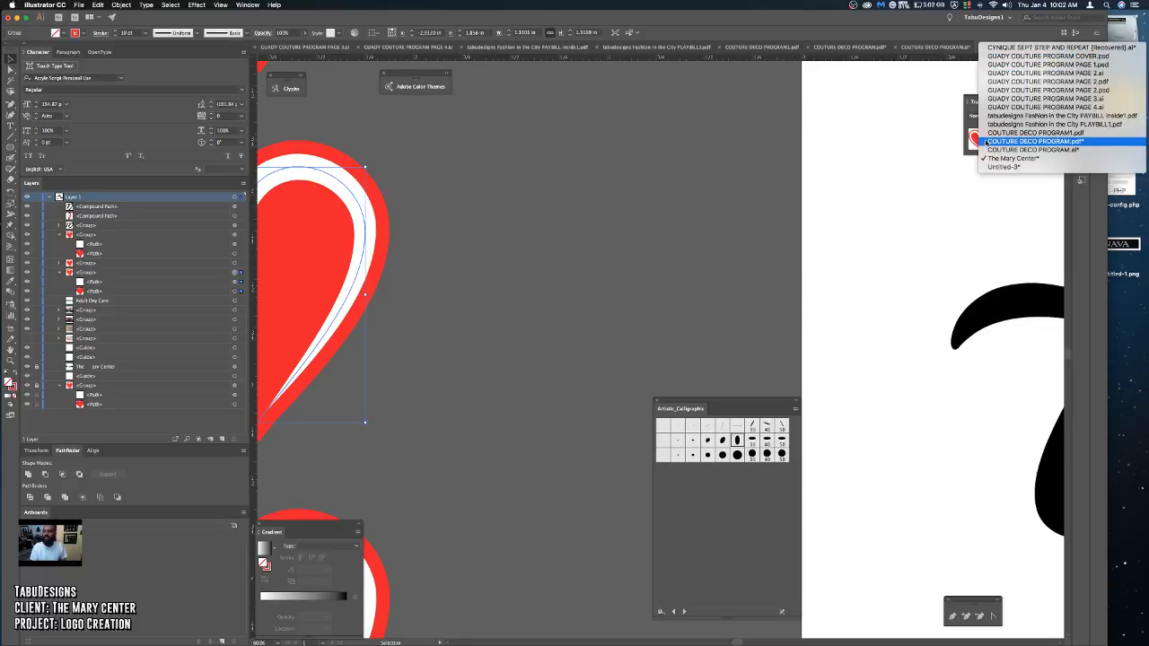
left_click(996, 159)
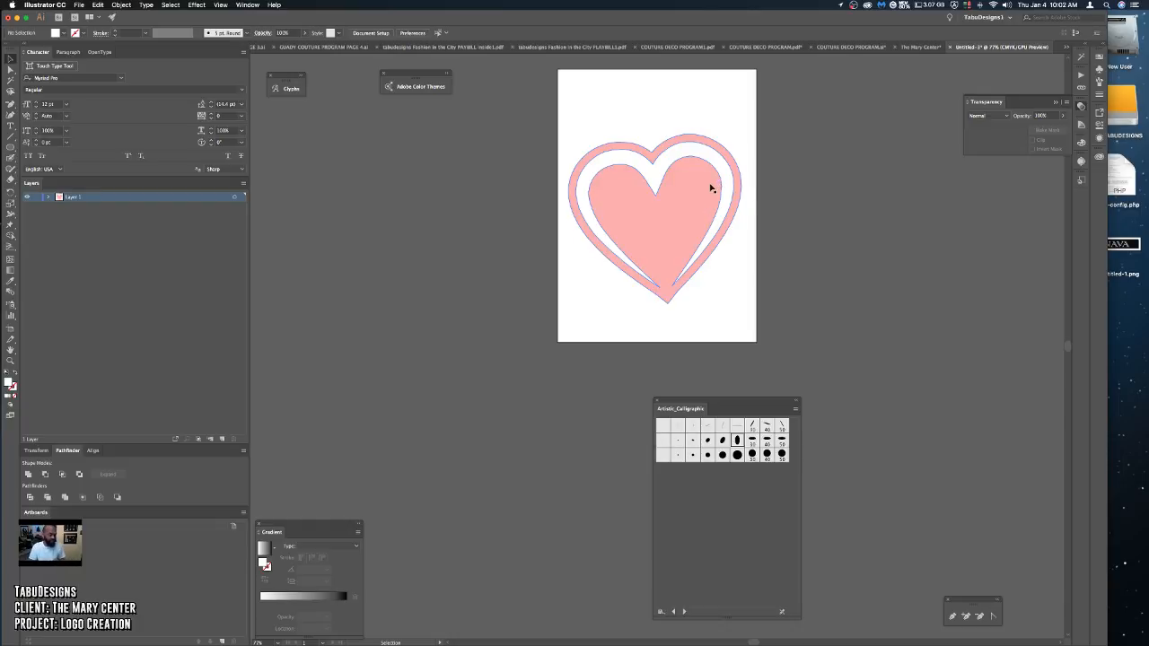
left_click(671, 205)
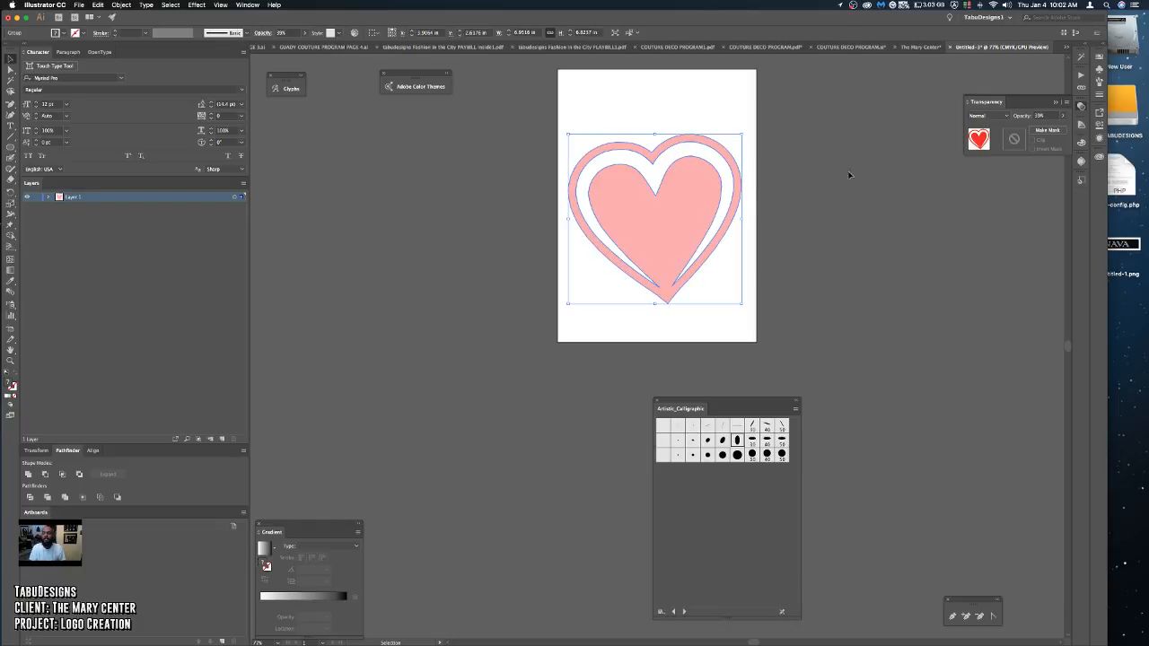
left_click(1062, 115)
left_click_drag(1067, 136, 1065, 126)
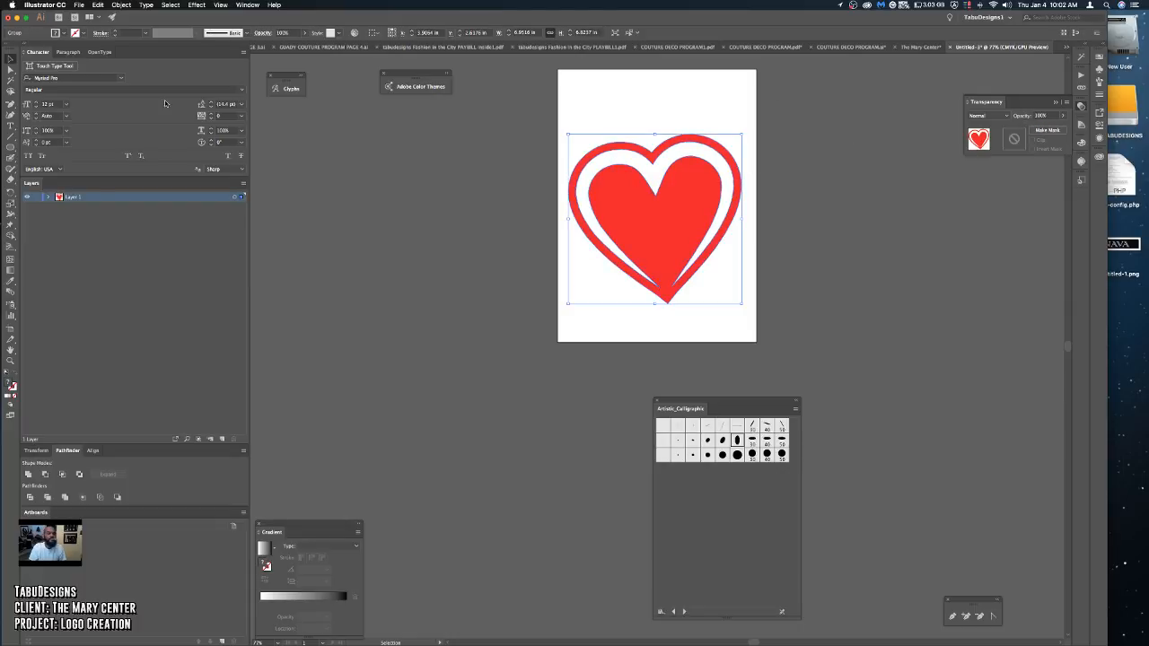
Lock the heart's layer and add a new layer above it for drawing with the Paintbrush tool.
left_click(35, 198)
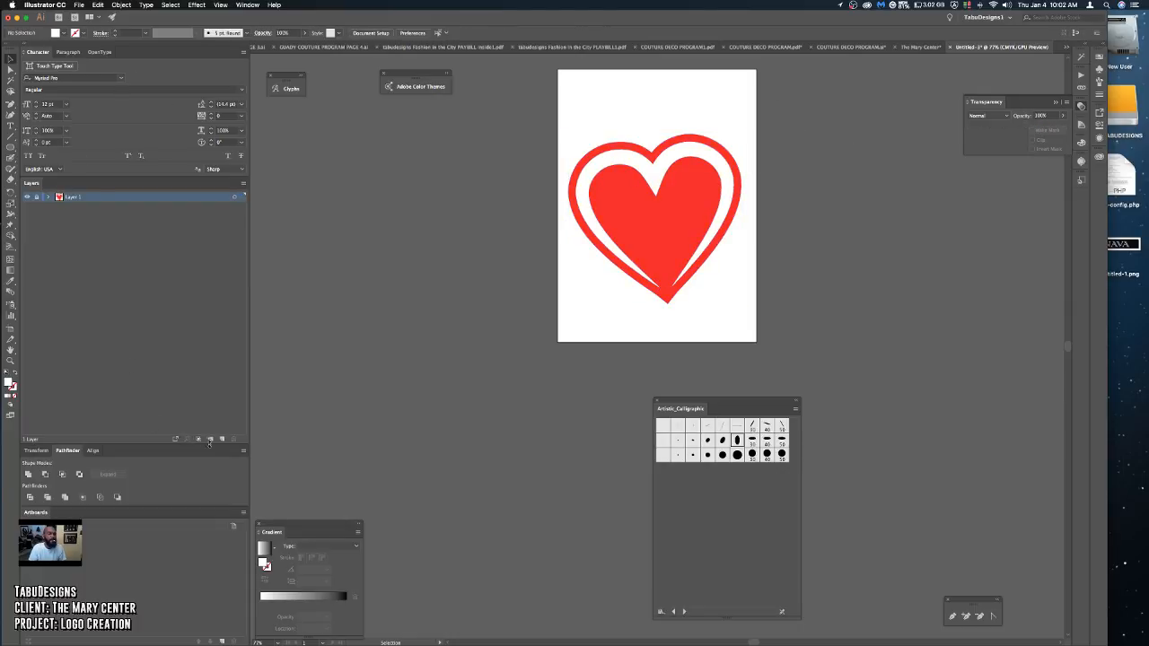
left_click(209, 440)
left_click(11, 157)
left_click(11, 158)
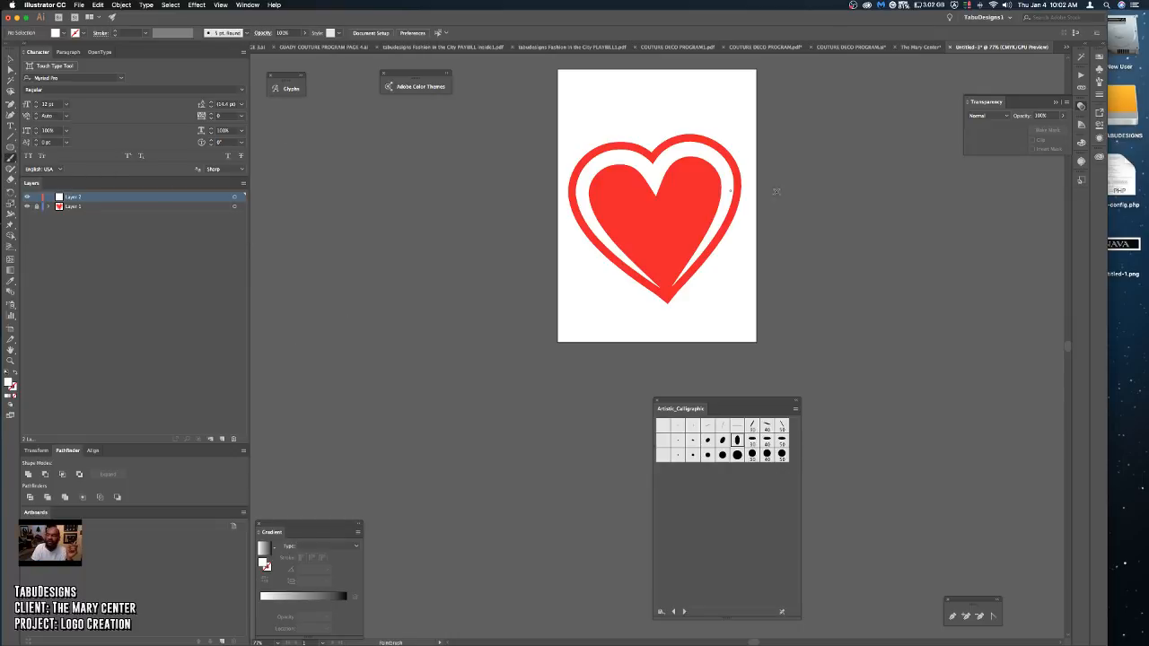
Choose the 50 pt flat calligraphic brush, try a stroke across the heart's lower tip and undo it.
left_click(1099, 82)
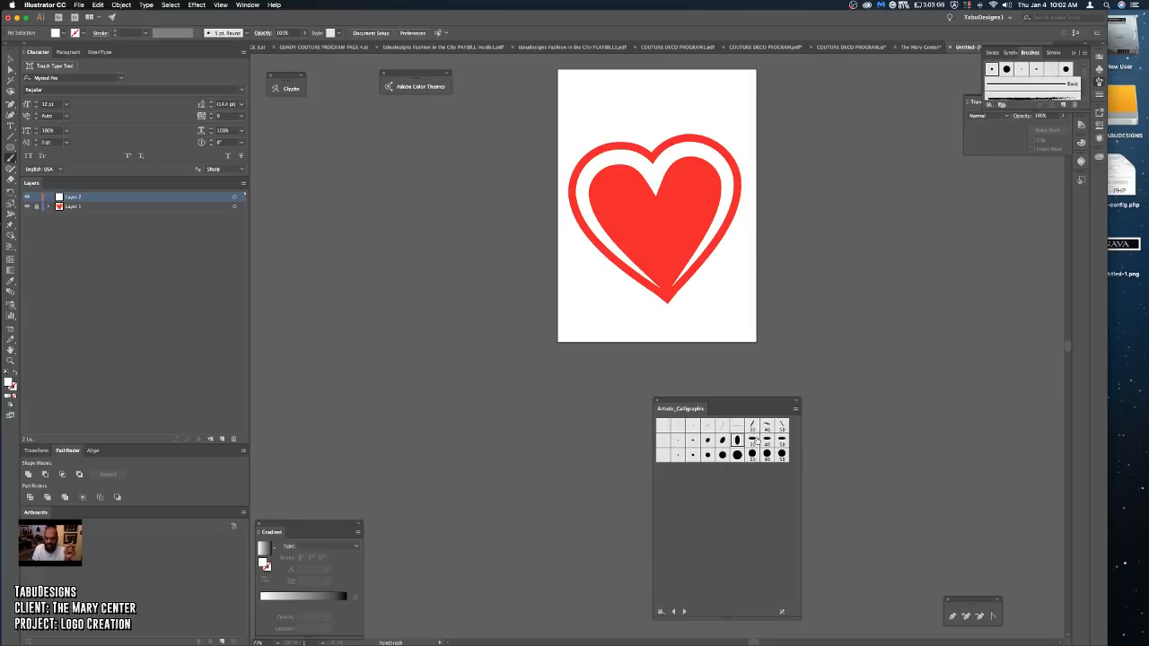
left_click(773, 429)
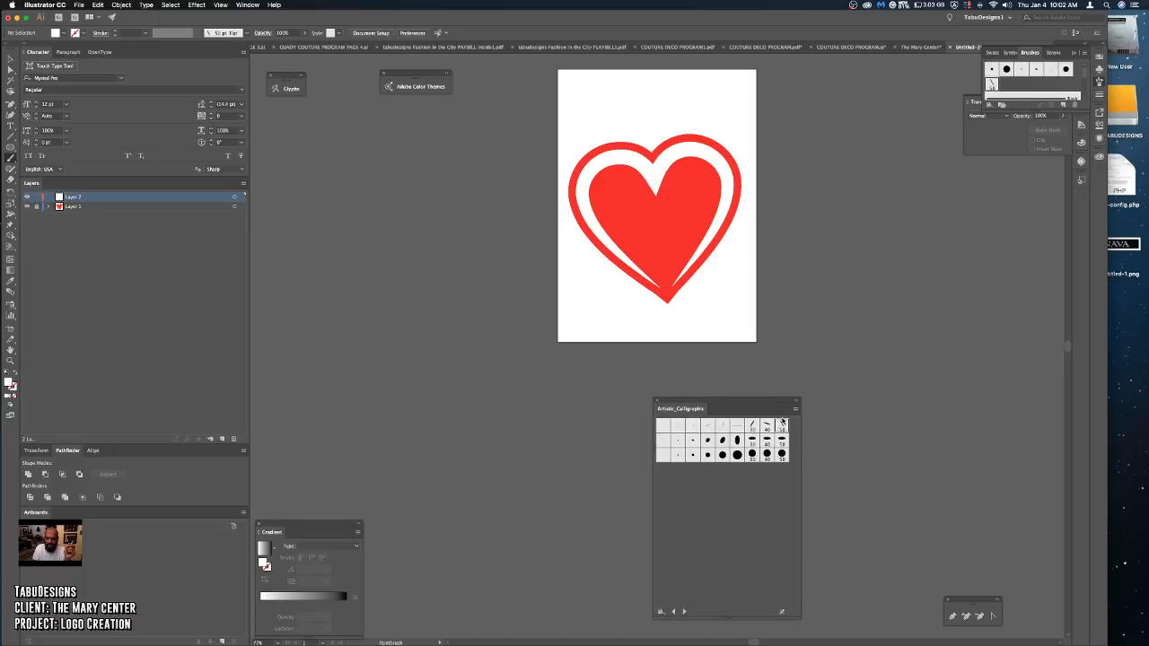
left_click_drag(645, 277, 817, 311)
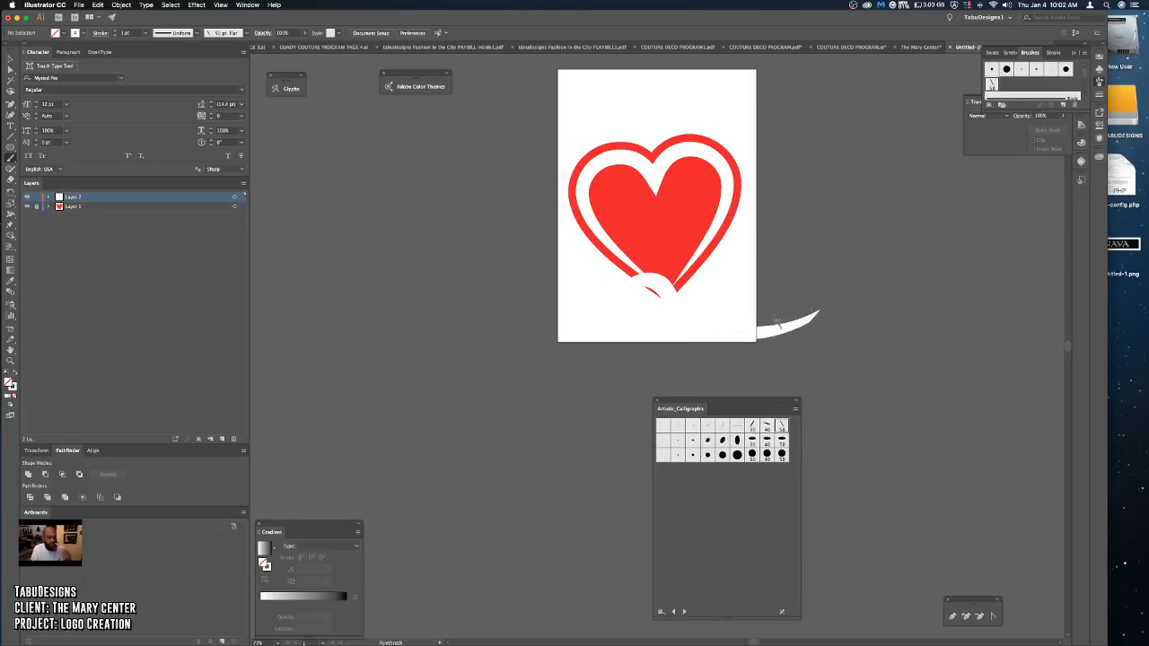
key("super+z")
Set the painting color to black and paint one broad curved test stroke on the empty canvas beside the artboard.
left_click(84, 32)
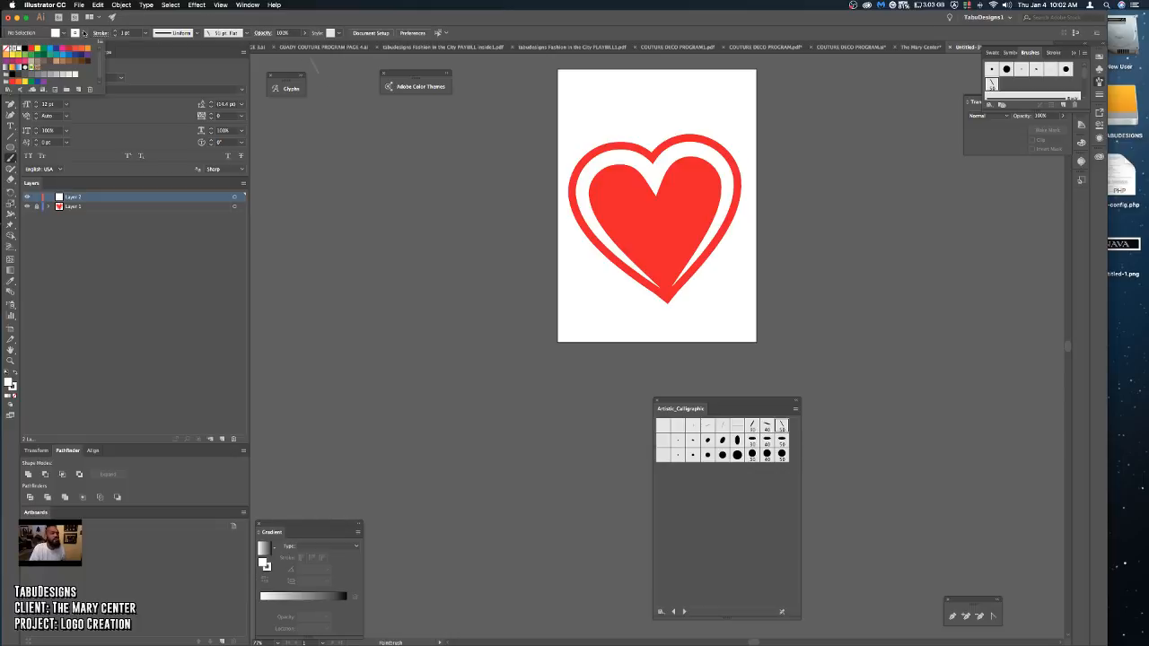
left_click(56, 32)
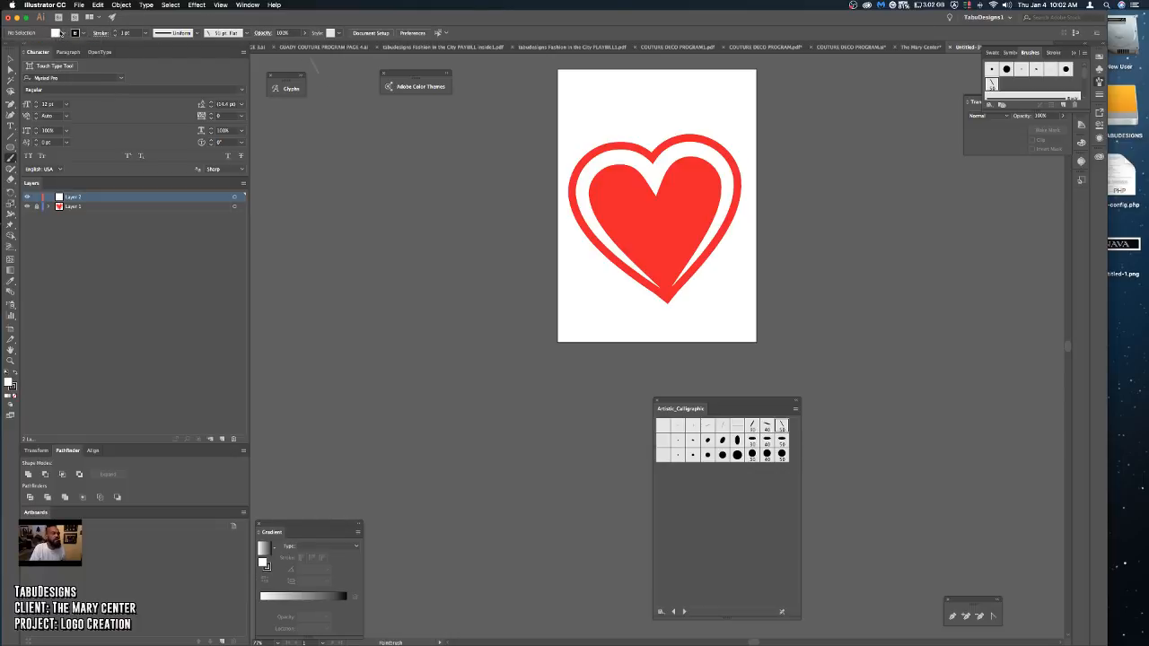
left_click(62, 33)
left_click(62, 33)
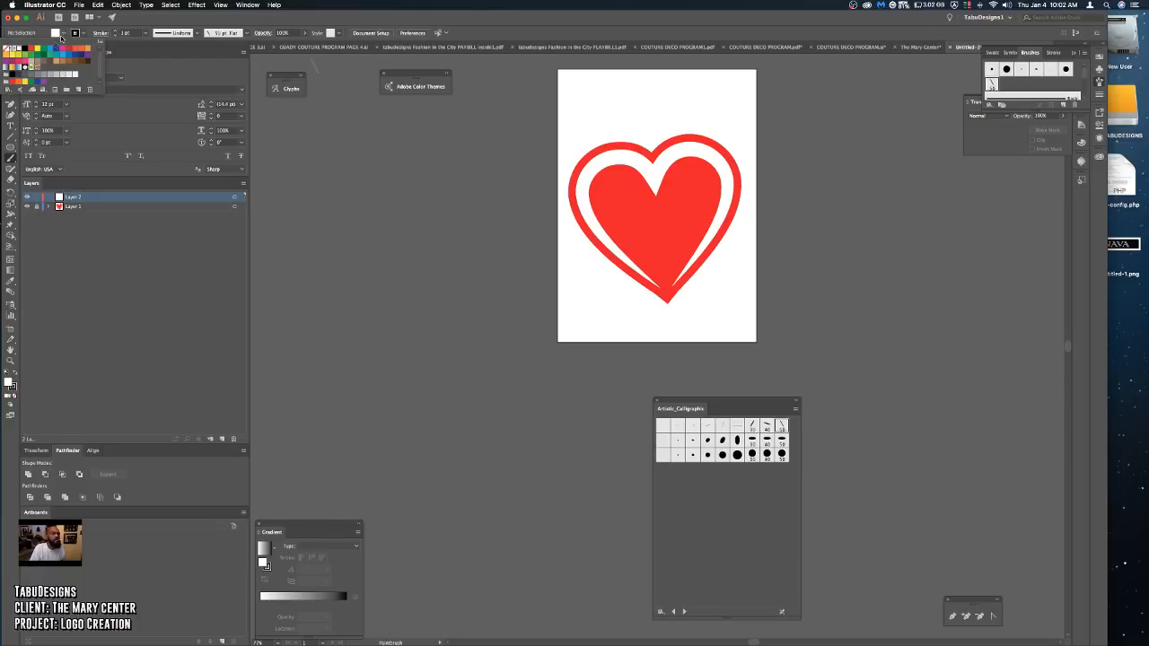
left_click(25, 49)
left_click(287, 292)
mouse_move(320, 283)
left_mouse_down()
mouse_move(378, 192)
mouse_move(423, 283)
mouse_move(506, 377)
left_mouse_up()
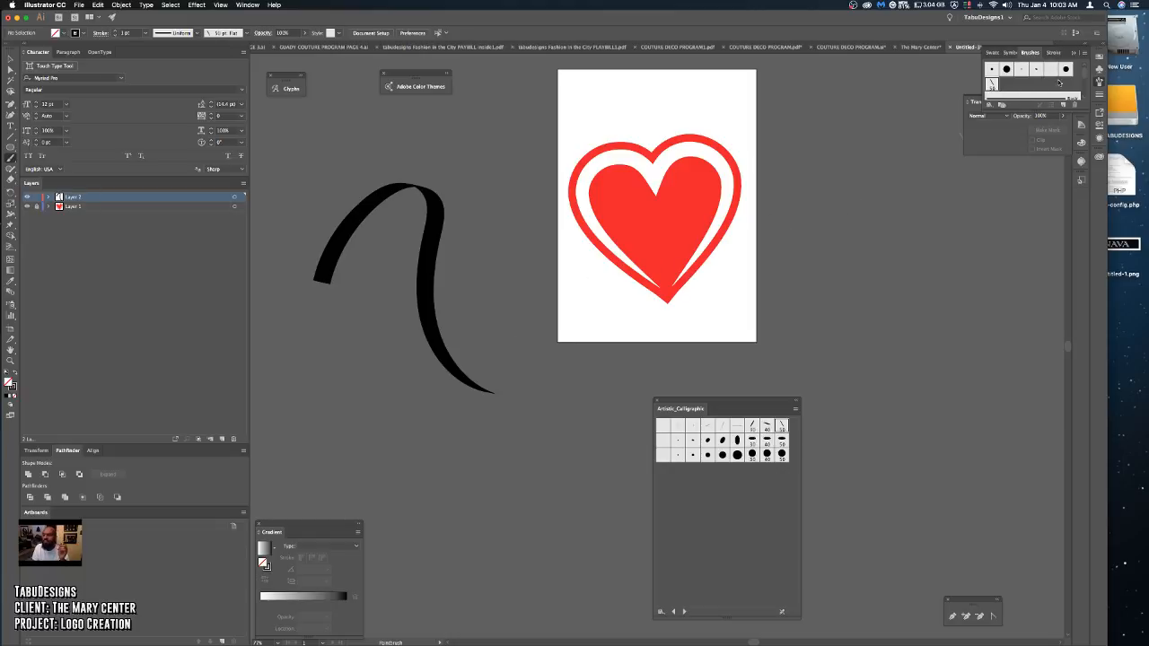
Pick the 5 pt oval calligraphic brush and paint two thin curvy test strokes on the canvas outside the artboard.
left_click(1037, 69)
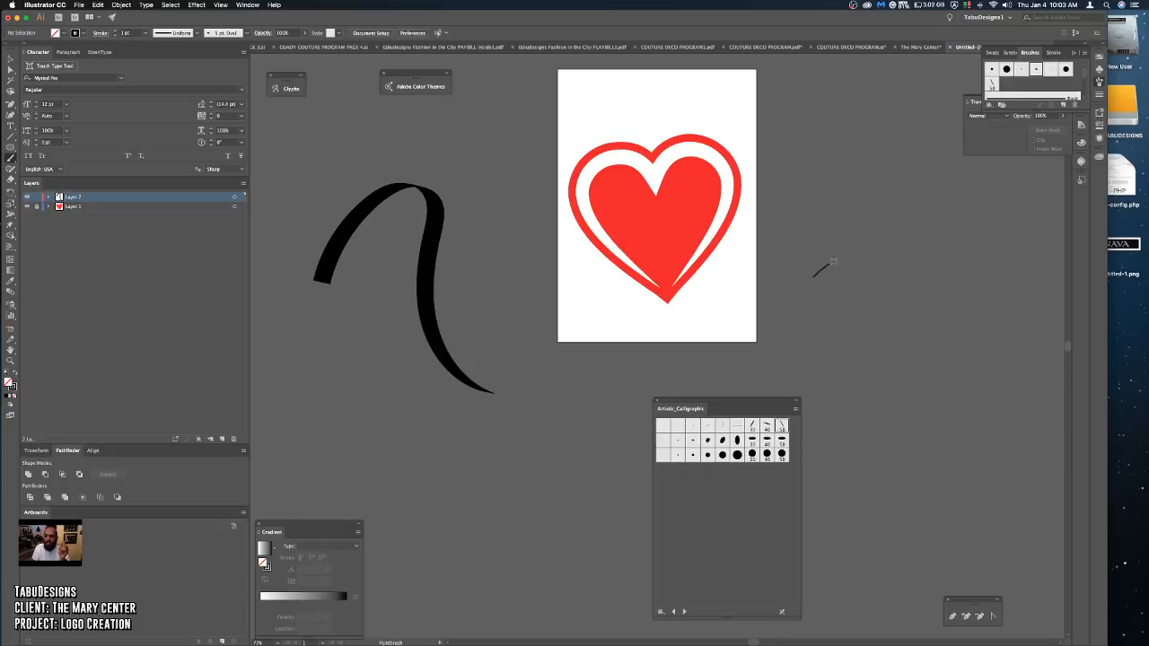
mouse_move(834, 261)
left_mouse_down()
mouse_move(847, 308)
mouse_move(901, 317)
left_mouse_up()
mouse_move(853, 392)
left_mouse_down()
mouse_move(877, 366)
mouse_move(897, 376)
mouse_move(889, 467)
mouse_move(968, 390)
mouse_move(967, 262)
left_mouse_up()
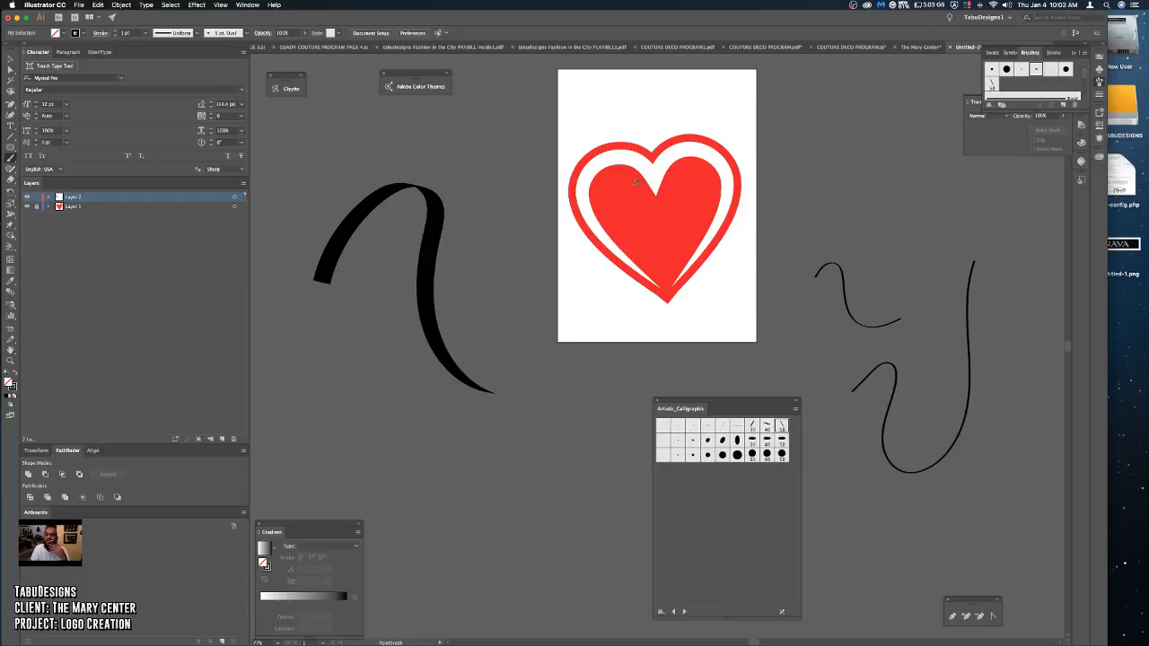
Try painting a thin M-shaped line over the two lobes of the heart.
mouse_move(603, 239)
left_mouse_down()
mouse_move(600, 163)
mouse_move(628, 154)
mouse_move(644, 166)
mouse_move(652, 200)
mouse_move(657, 162)
mouse_move(682, 146)
mouse_move(705, 155)
mouse_move(722, 193)
mouse_move(695, 245)
mouse_move(668, 274)
left_mouse_up()
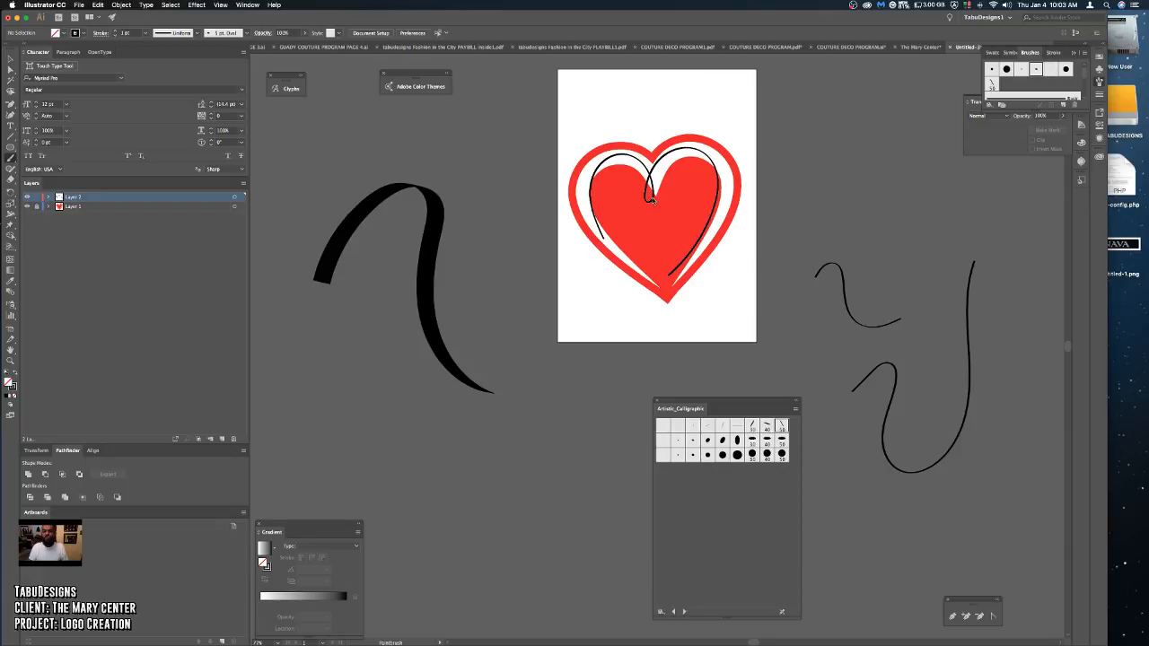
key("super+z")
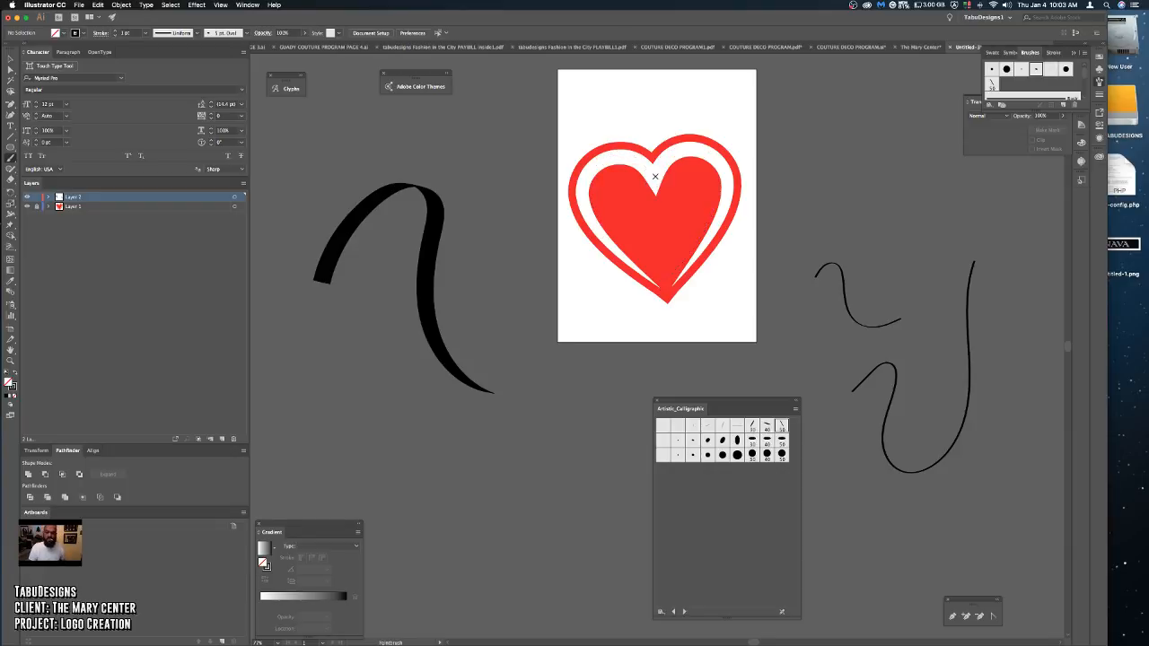
Try painting a looping stroke from the heart's center around one lobe and back under the middle.
scroll(651, 182, "up", 3)
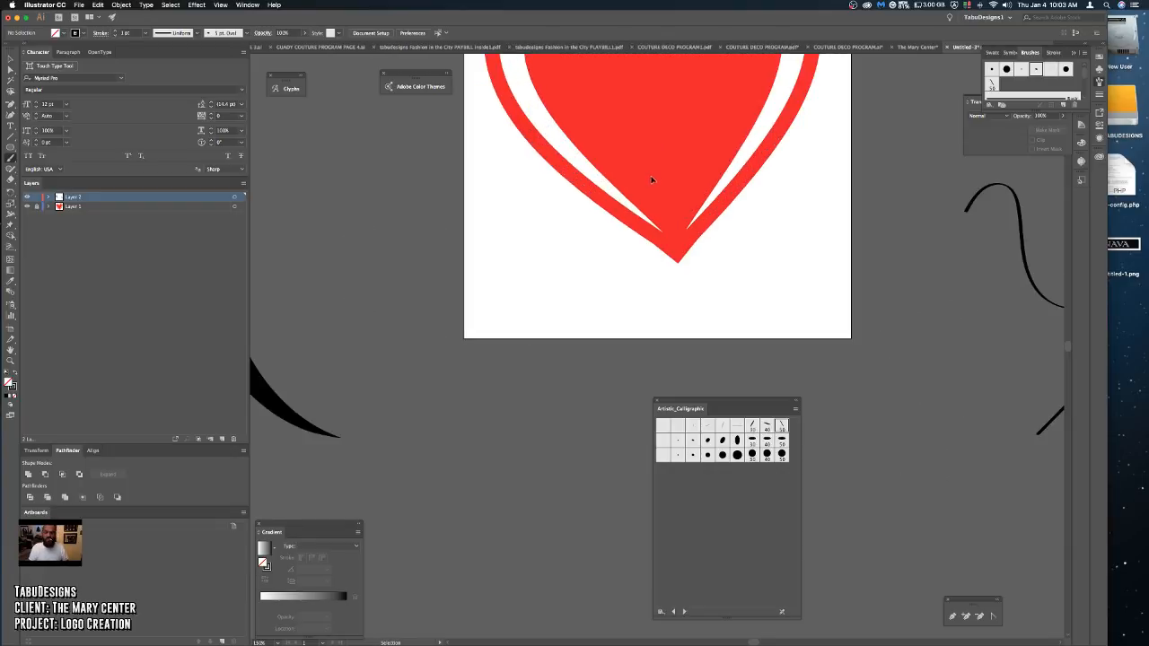
scroll(639, 169, "down", 3)
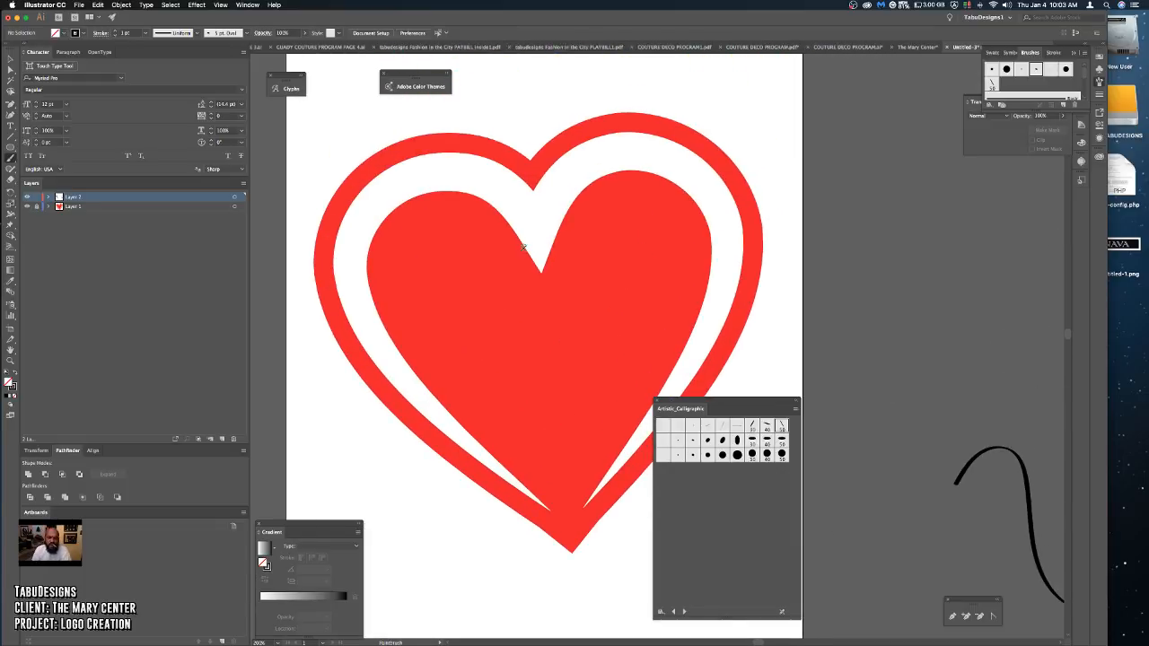
mouse_move(514, 313)
left_mouse_down()
mouse_move(536, 224)
mouse_move(579, 166)
mouse_move(640, 149)
mouse_move(703, 181)
mouse_move(726, 254)
mouse_move(695, 326)
mouse_move(579, 412)
mouse_move(508, 380)
left_mouse_up()
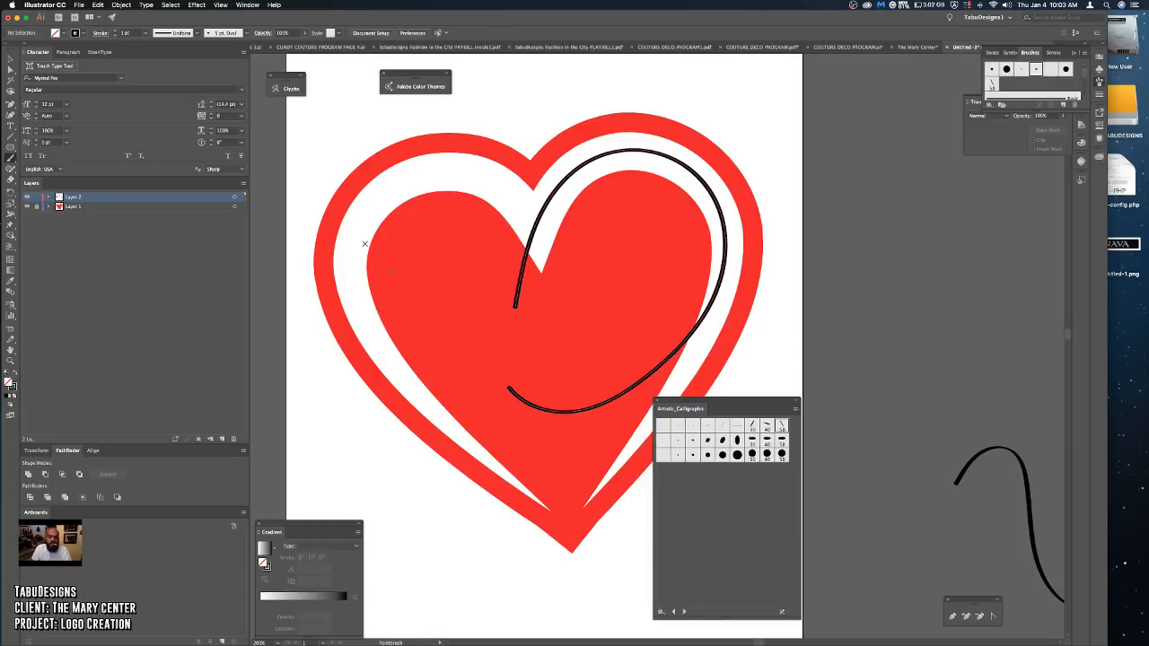
Pull the looping stroke's lower anchor points down toward the heart's tip, and delete the stroke.
key("a")
key("super+shift+a")
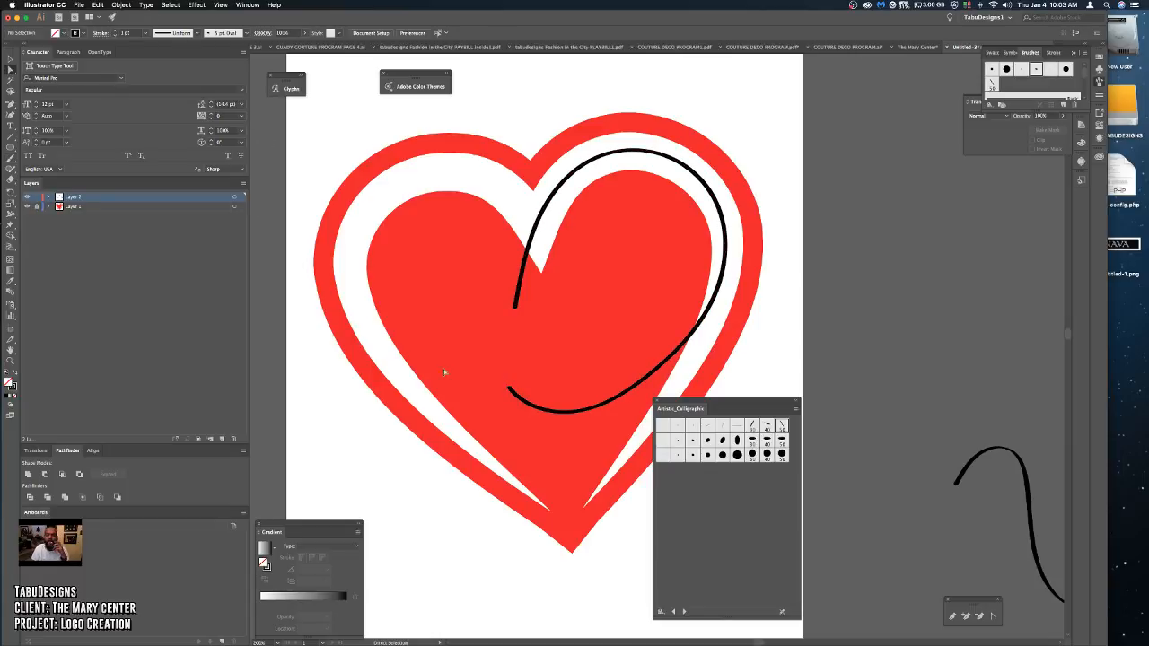
left_click_drag(512, 389, 520, 440)
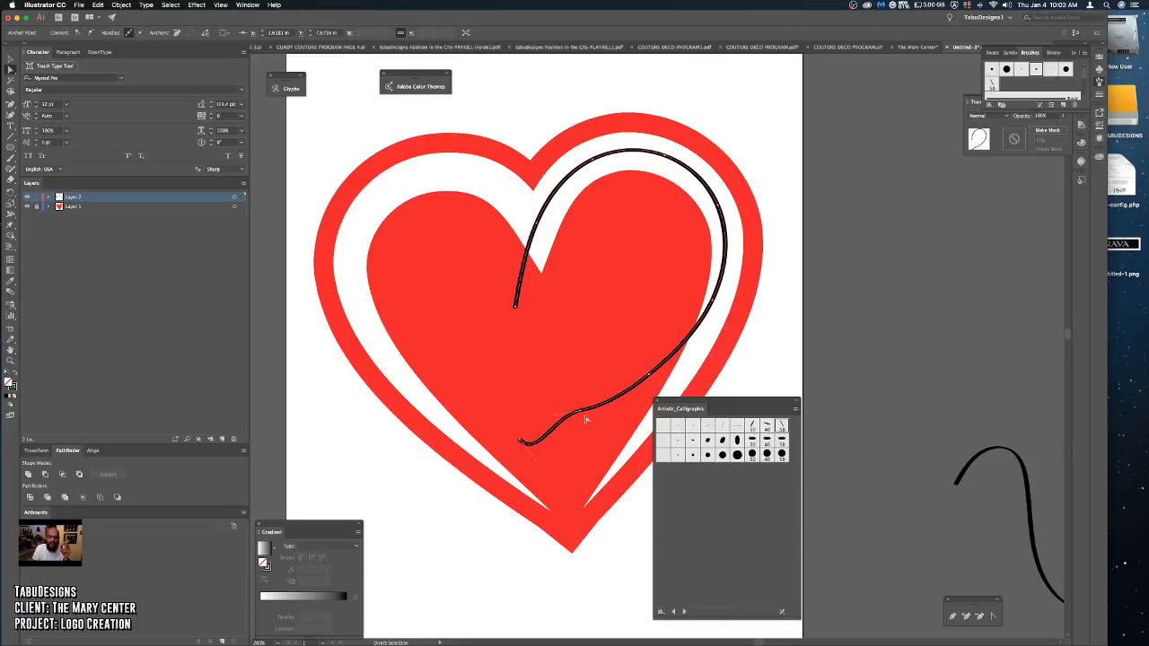
mouse_move(586, 419)
left_mouse_down()
mouse_move(593, 411)
mouse_move(598, 436)
mouse_move(566, 437)
left_mouse_up()
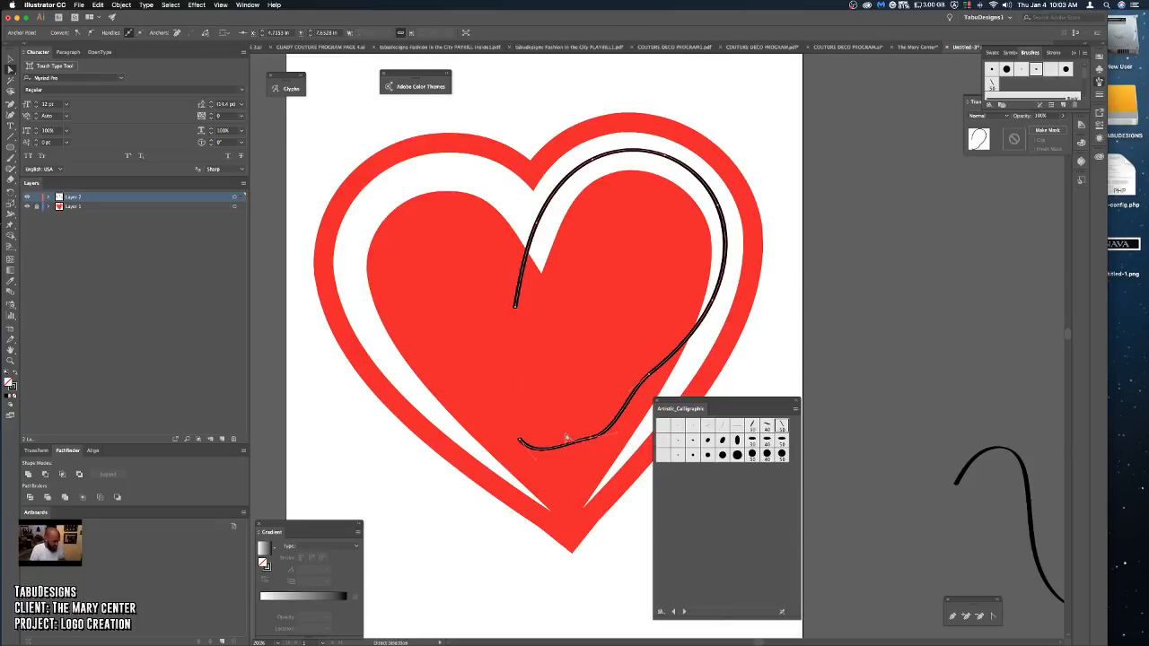
key("Delete")
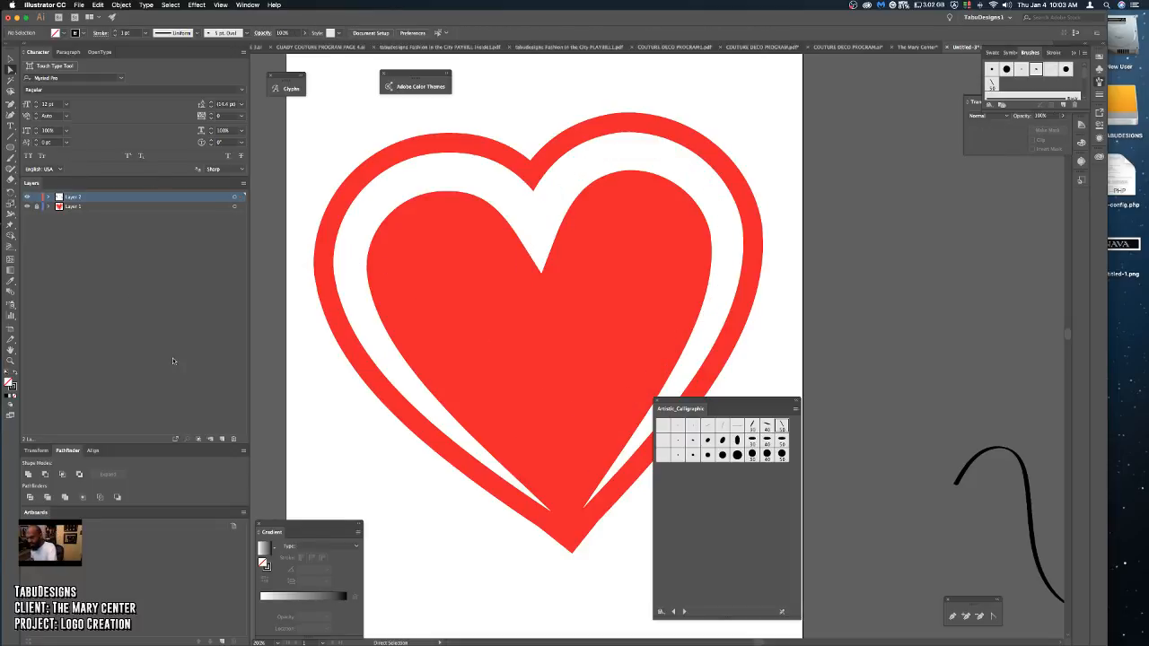
Sketch black brushed strokes with the Blob Brush from the heart's cleft along the white band of one lobe.
left_click(10, 158)
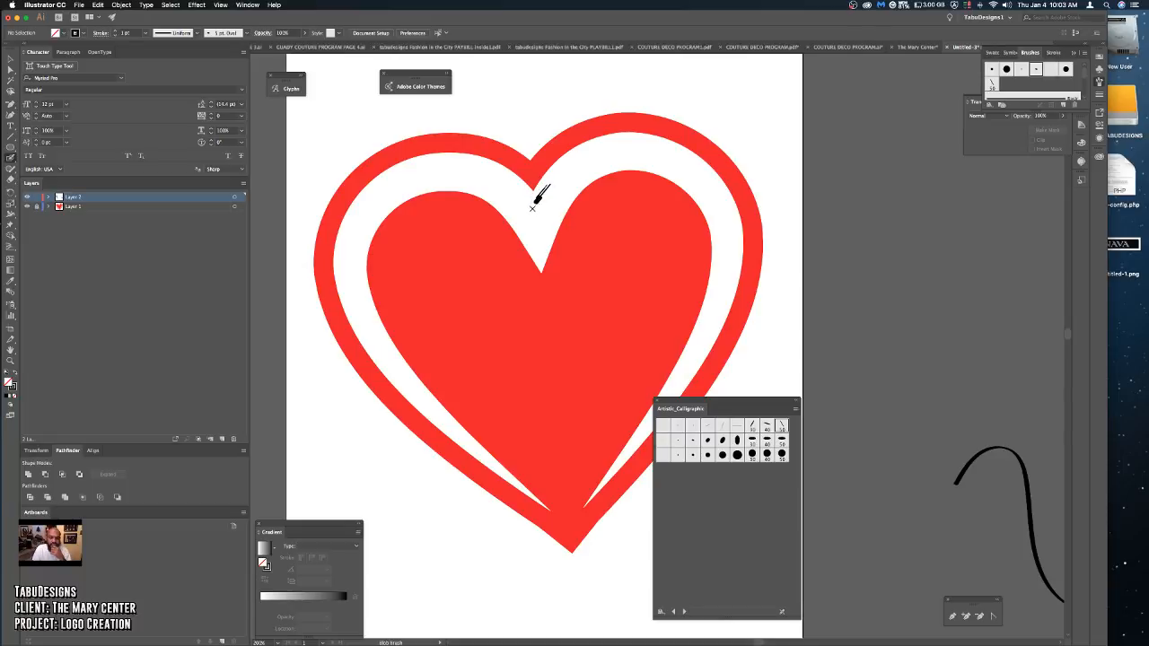
left_click_drag(549, 184, 620, 148)
mouse_move(560, 183)
left_mouse_down()
mouse_move(534, 208)
mouse_move(544, 189)
left_mouse_up()
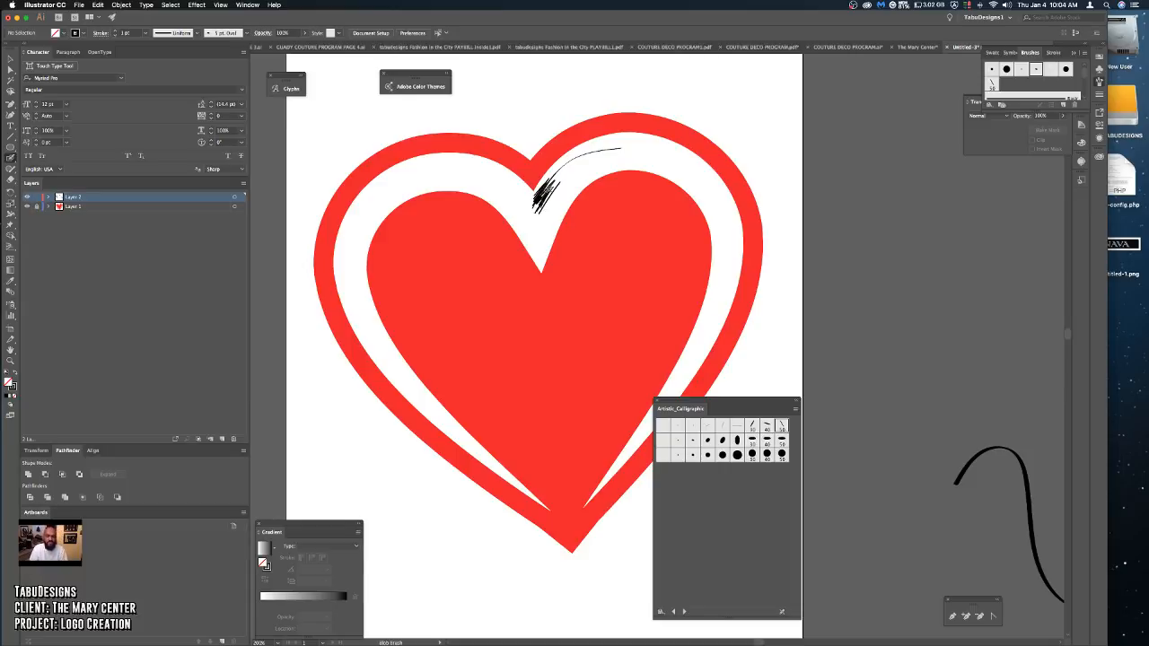
mouse_move(548, 191)
left_mouse_down()
mouse_move(580, 146)
mouse_move(619, 138)
mouse_move(679, 172)
left_mouse_up()
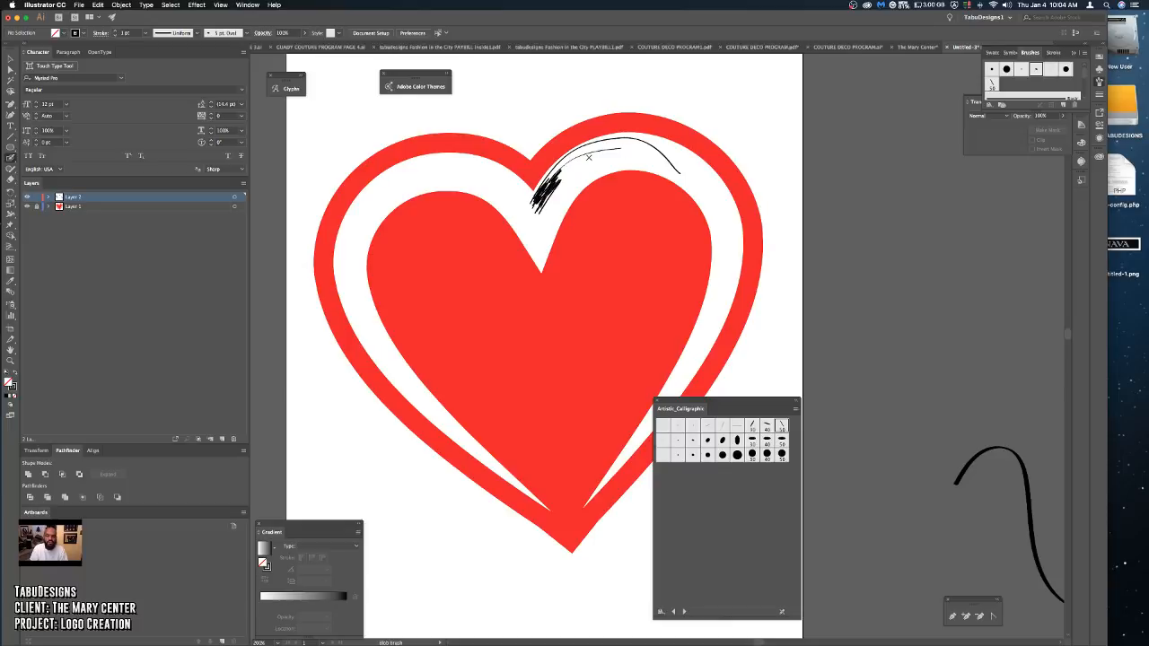
mouse_move(588, 157)
left_mouse_down()
mouse_move(547, 190)
mouse_move(575, 161)
left_mouse_up()
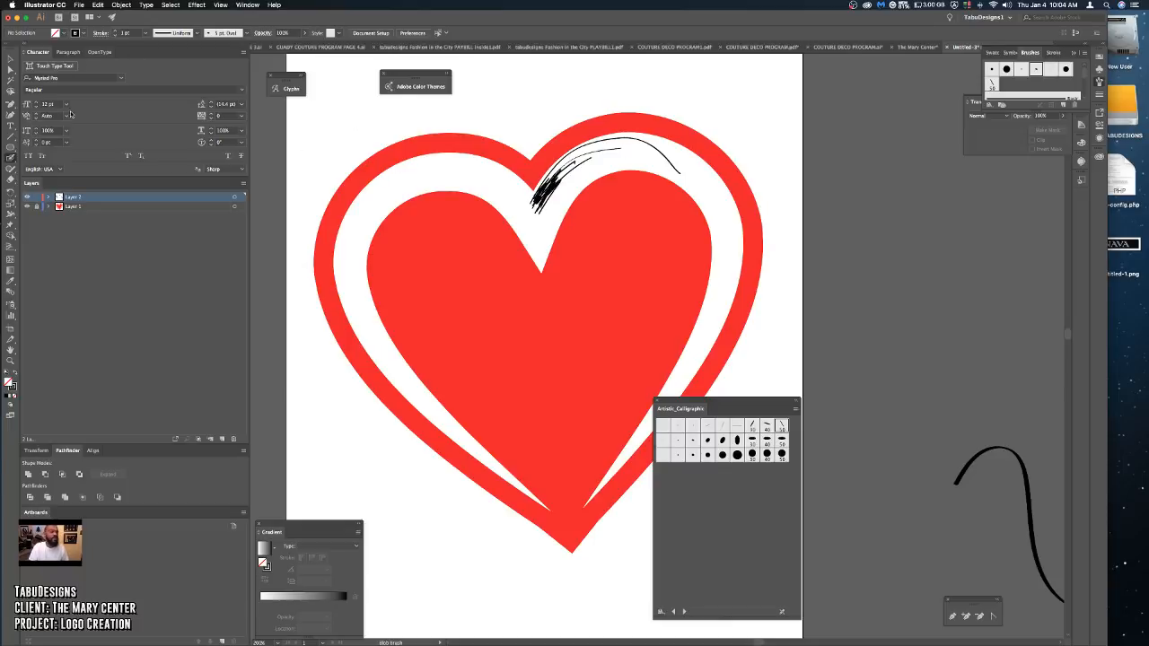
Review and accept the Blob Brush options, and add one more thin stroke along the lobe's white band.
double_click(11, 158)
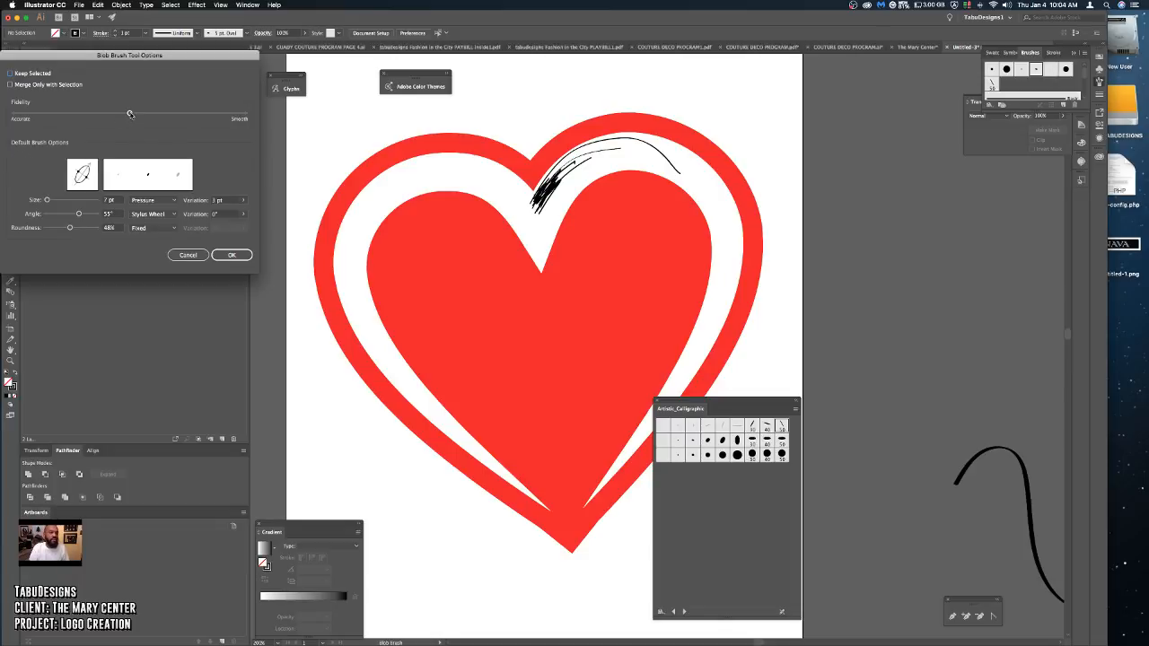
left_click(232, 256)
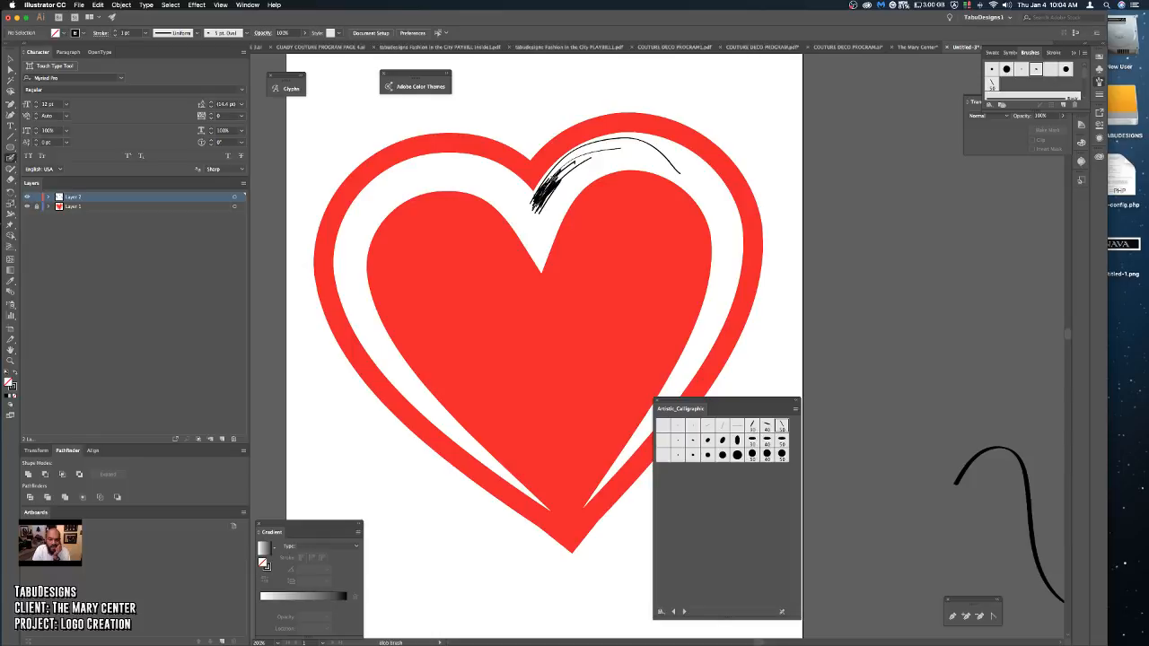
mouse_move(544, 183)
left_mouse_down()
mouse_move(591, 143)
mouse_move(544, 189)
mouse_move(576, 160)
mouse_move(565, 165)
left_mouse_up()
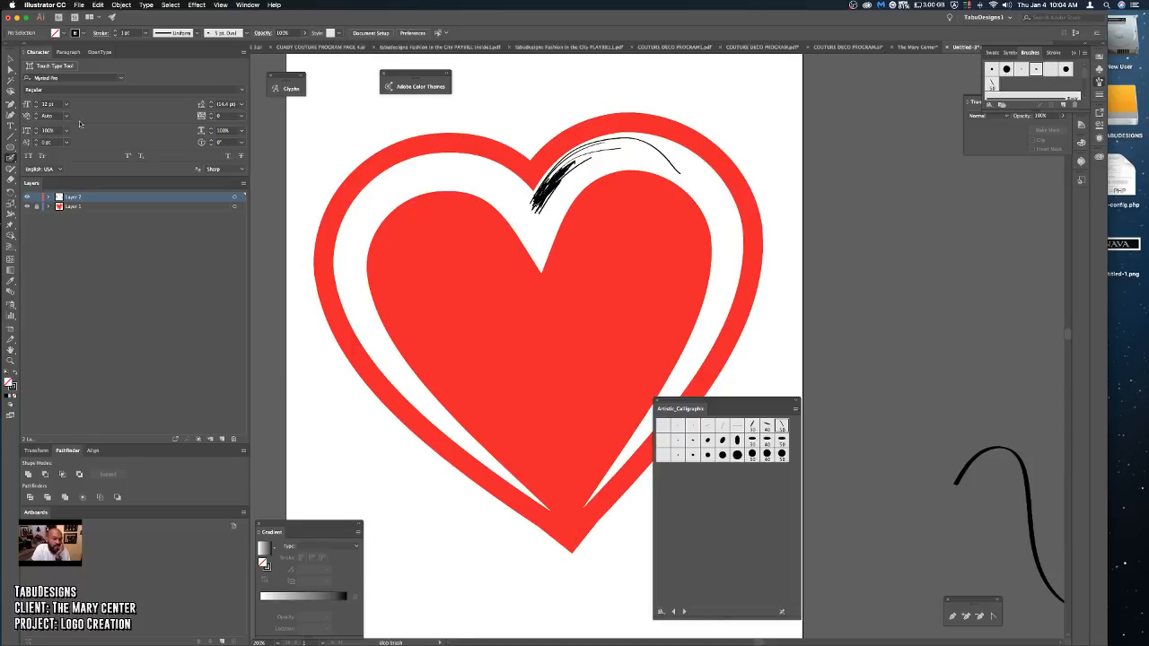
Adjust the Blob Brush default size, and test it with a looping stroke below the heart's cleft.
double_click(10, 159)
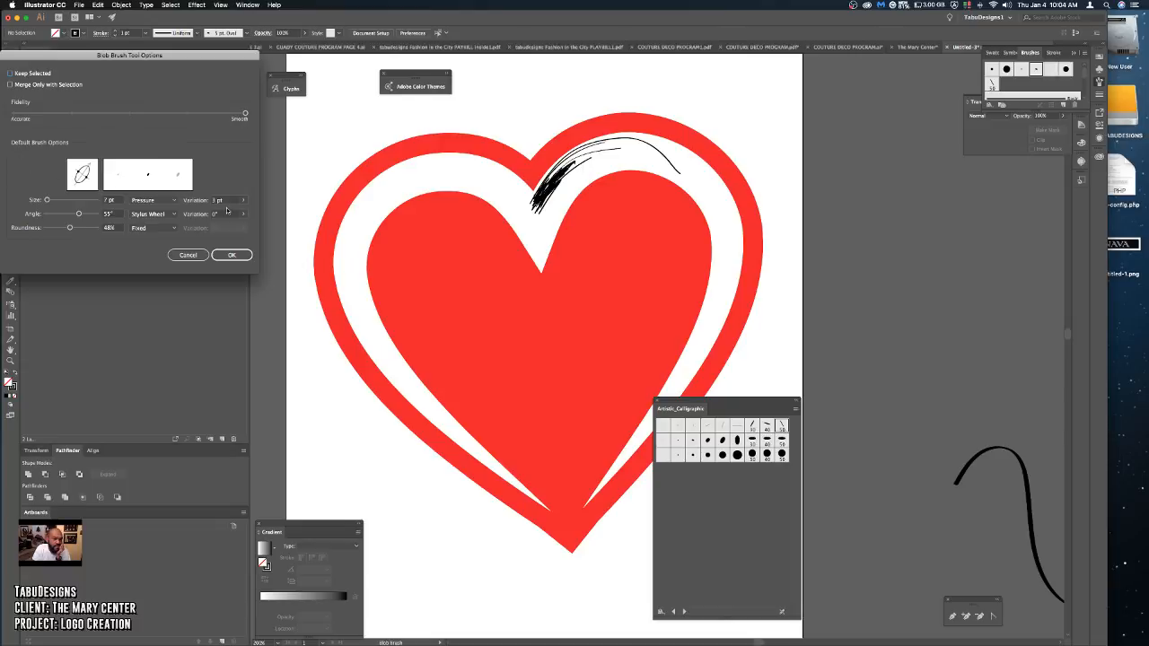
left_click(52, 202)
left_click_drag(52, 202, 48, 202)
left_click_drag(48, 202, 49, 202)
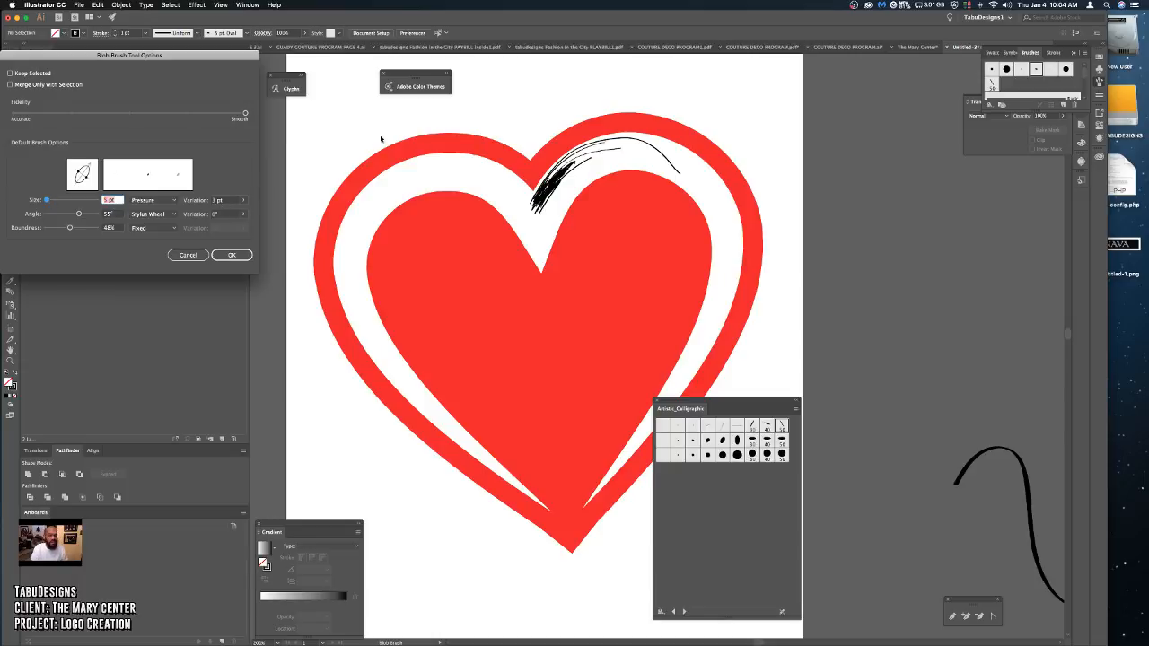
left_click(224, 255)
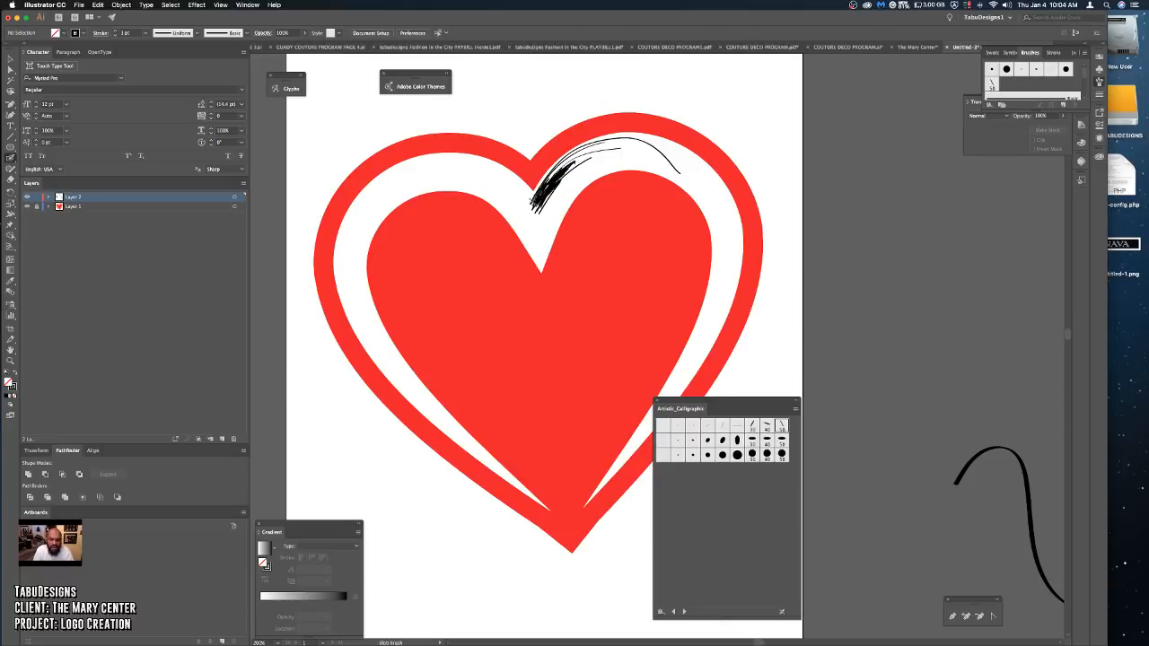
mouse_move(535, 202)
left_mouse_down()
mouse_move(504, 279)
mouse_move(510, 335)
mouse_move(568, 290)
mouse_move(559, 214)
mouse_move(519, 195)
left_mouse_up()
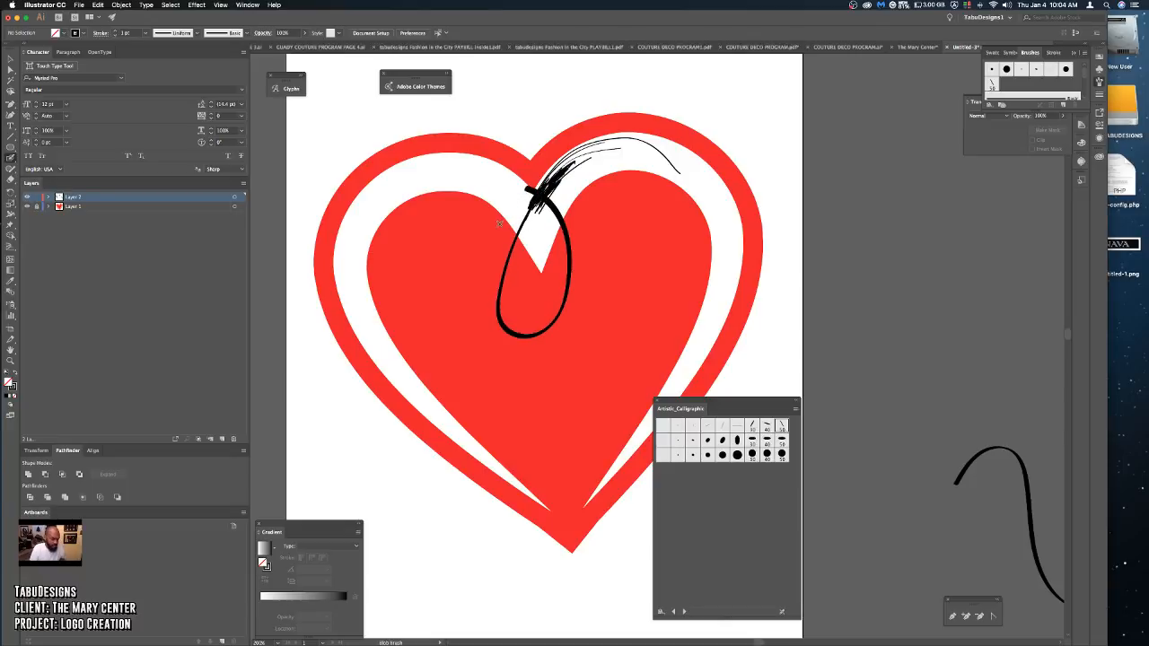
key("super+z")
Extend the black brush sketch with a tapered Blob Brush stroke running down past the heart's cleft.
mouse_move(574, 153)
left_mouse_down()
mouse_move(544, 183)
mouse_move(515, 260)
left_mouse_up()
left_click_drag(537, 191, 517, 244)
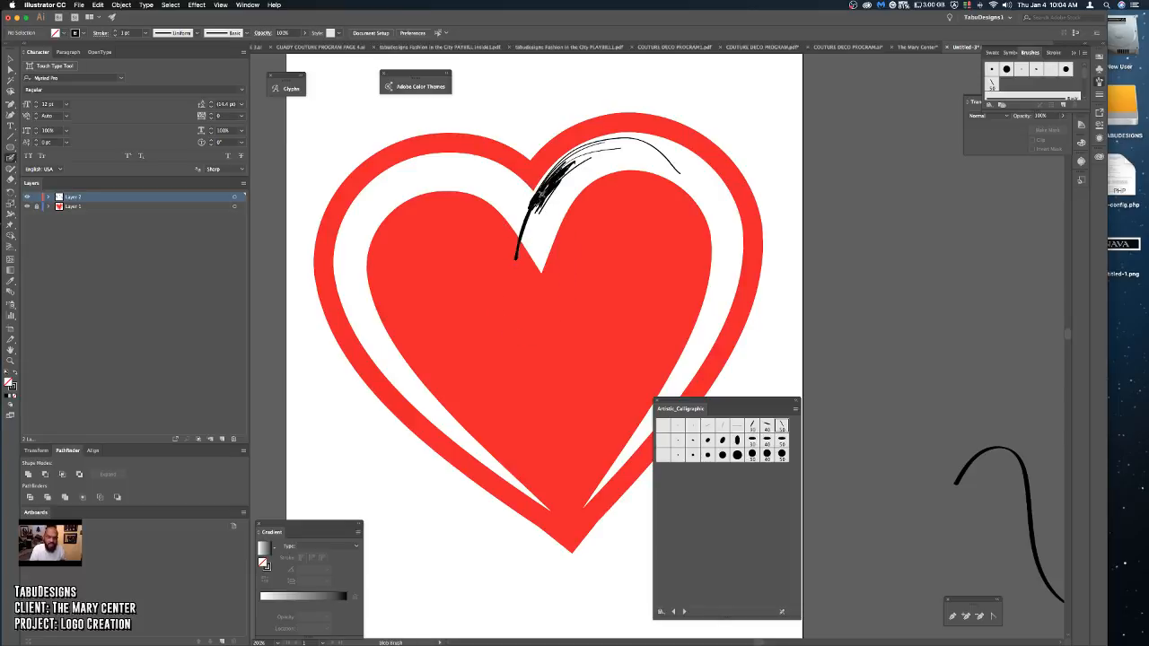
left_click_drag(543, 189, 517, 248)
key("super+z")
Fill the white gaps in the black brush sketch with overlapping strokes and thicken its lower tip near the cleft.
key("super+equal")
scroll(521, 245, "down", 5)
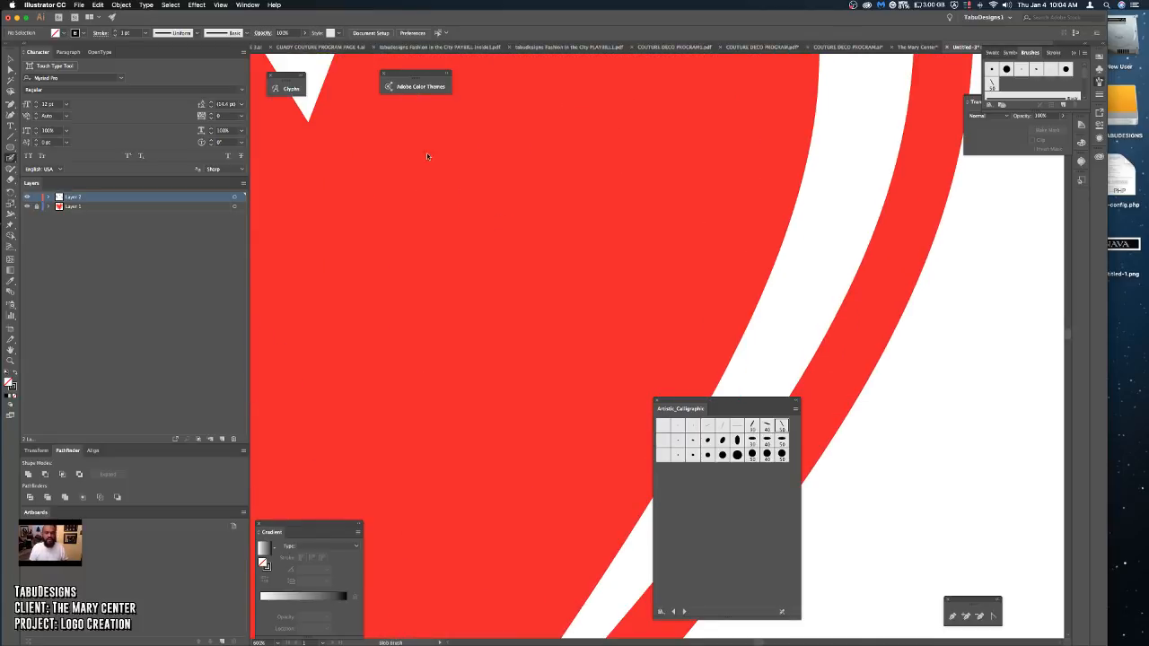
scroll(484, 243, "up", 5)
key("super+equal")
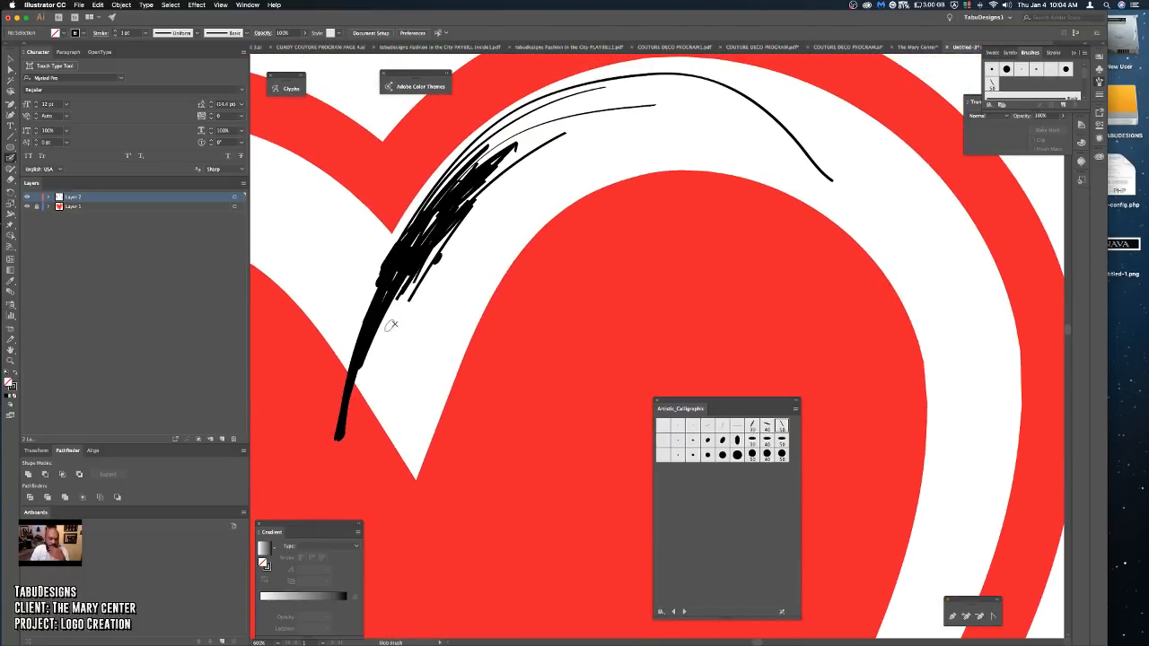
scroll(390, 326, "down", 3)
scroll(390, 326, "left", 3)
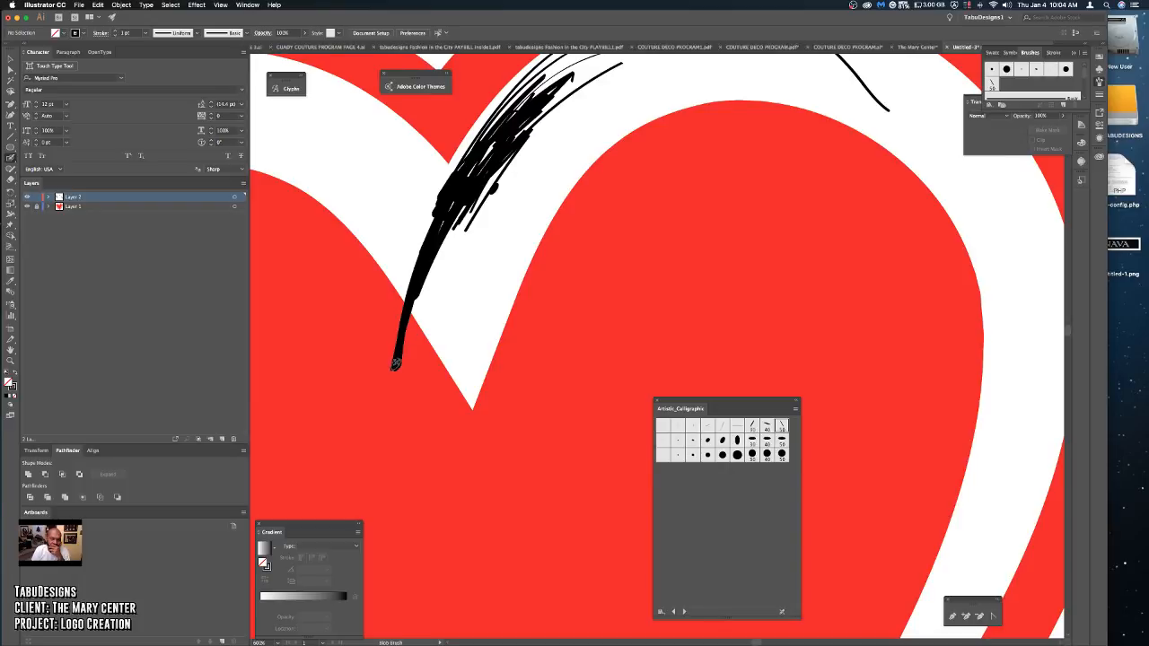
left_click_drag(395, 368, 453, 186)
mouse_move(395, 359)
left_mouse_down()
mouse_move(441, 221)
mouse_move(474, 171)
mouse_move(433, 242)
mouse_move(495, 142)
mouse_move(468, 188)
mouse_move(484, 164)
mouse_move(457, 182)
mouse_move(463, 167)
mouse_move(519, 118)
mouse_move(499, 128)
mouse_move(512, 118)
mouse_move(492, 154)
mouse_move(513, 138)
mouse_move(435, 248)
left_mouse_up()
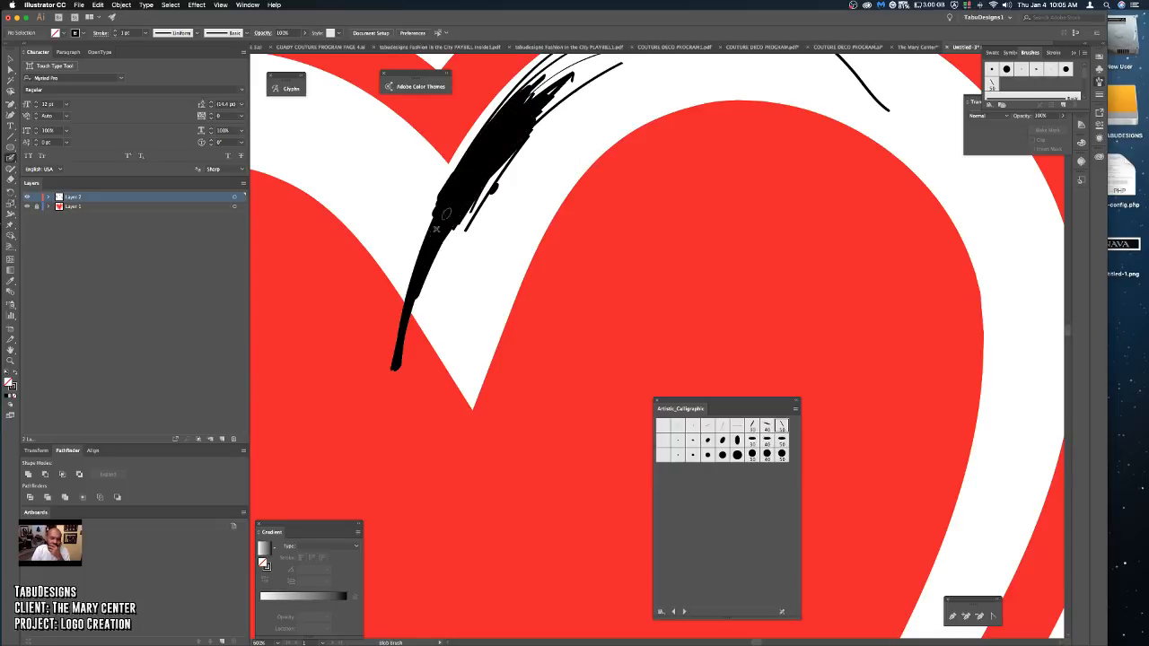
mouse_move(404, 316)
left_mouse_down()
mouse_move(446, 195)
mouse_move(489, 125)
left_mouse_up()
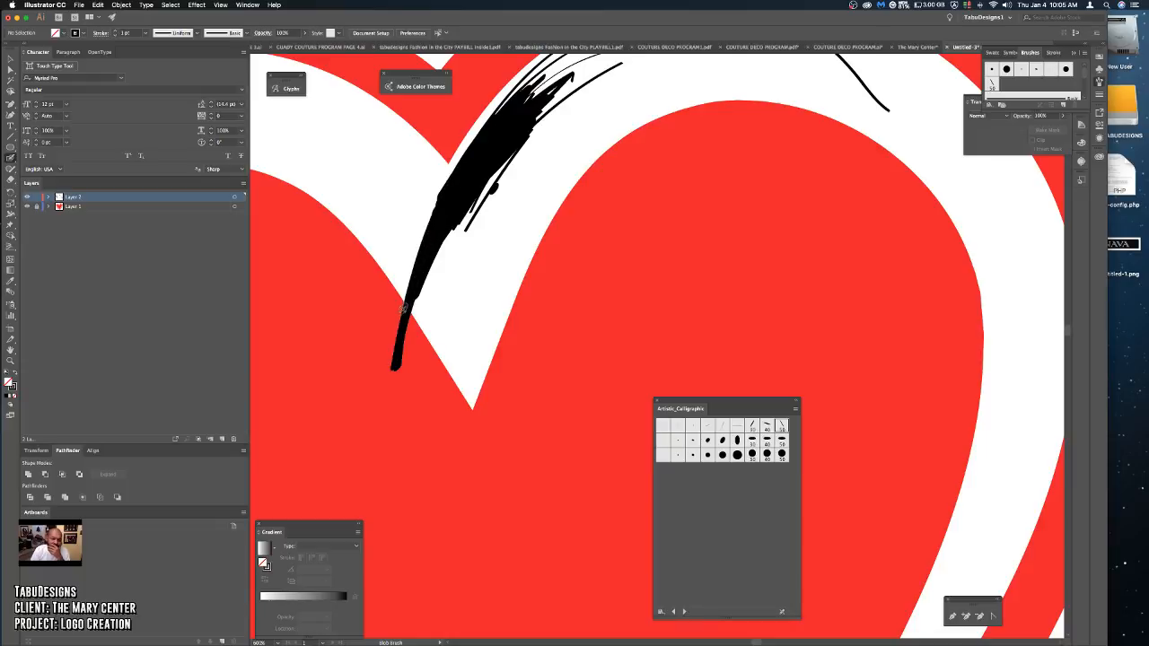
mouse_move(404, 309)
left_mouse_down()
mouse_move(420, 244)
mouse_move(485, 122)
left_mouse_up()
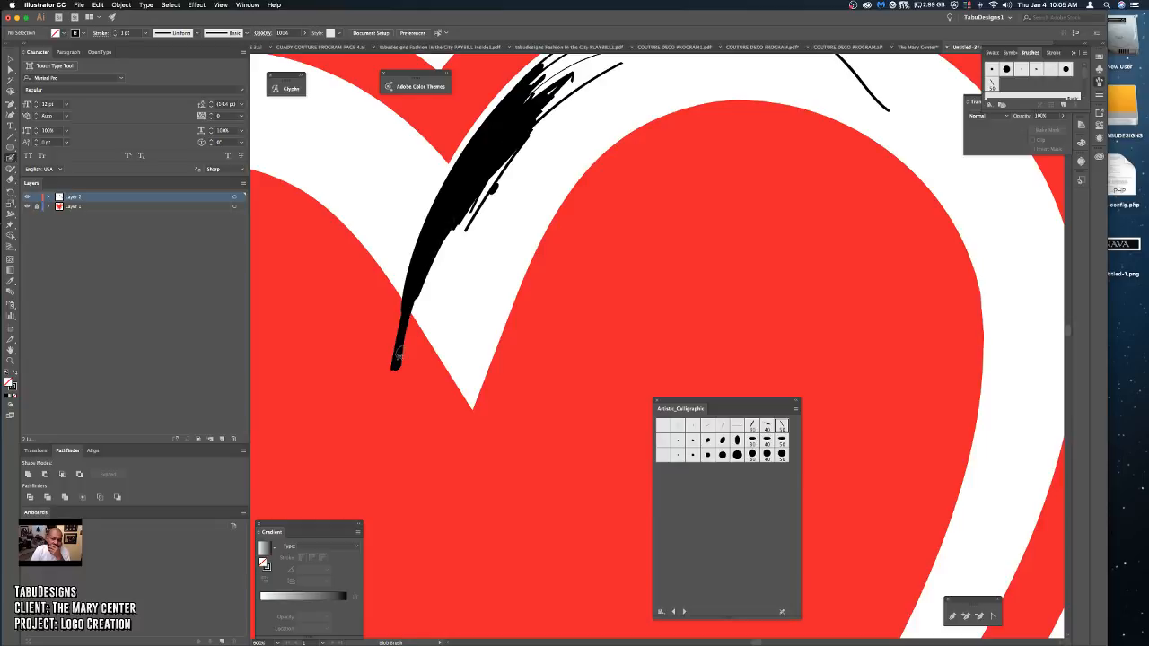
mouse_move(395, 368)
left_mouse_down()
mouse_move(430, 238)
mouse_move(454, 213)
left_mouse_up()
mouse_move(393, 368)
left_mouse_down()
mouse_move(446, 244)
mouse_move(505, 158)
left_mouse_up()
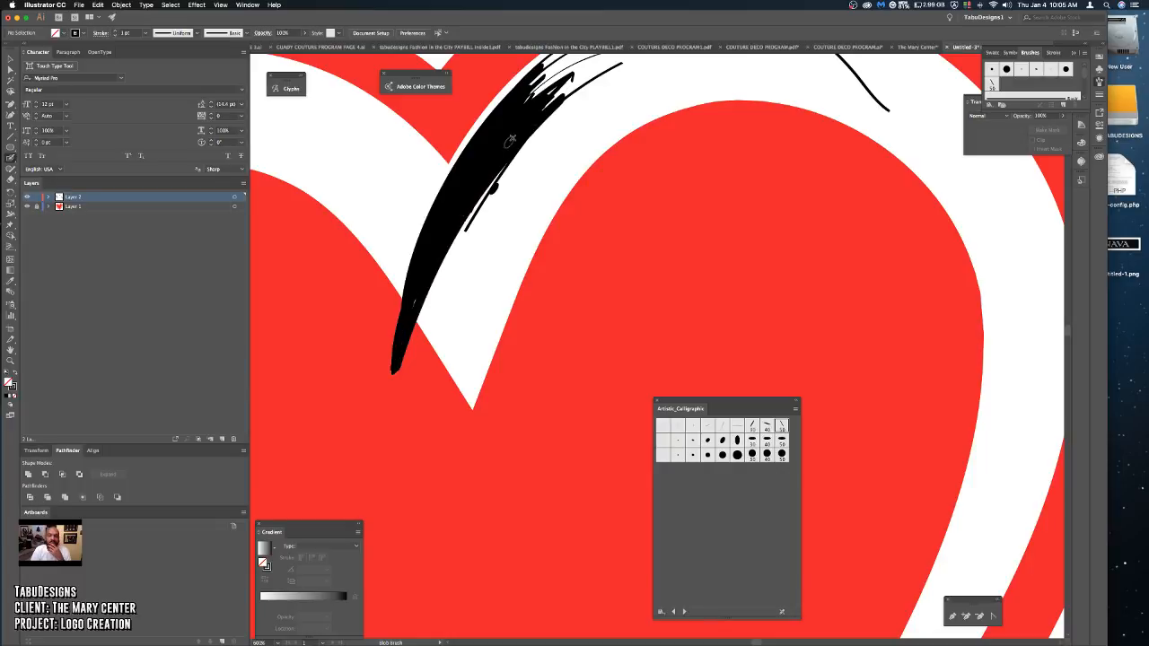
Paint a thick black arc from the filled stroke over the top of the lobe, following the white band's outer edge.
scroll(484, 188, "up", 3)
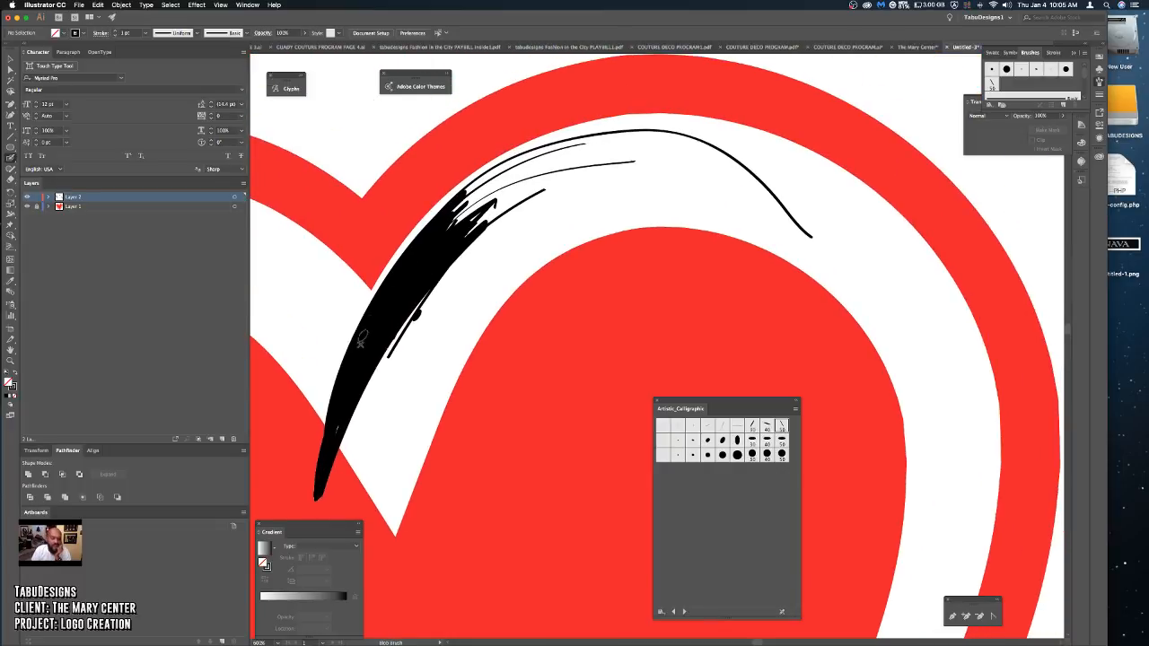
mouse_move(356, 357)
left_mouse_down()
mouse_move(375, 292)
mouse_move(421, 227)
mouse_move(471, 178)
mouse_move(549, 133)
mouse_move(633, 117)
mouse_move(737, 144)
mouse_move(817, 206)
left_mouse_up()
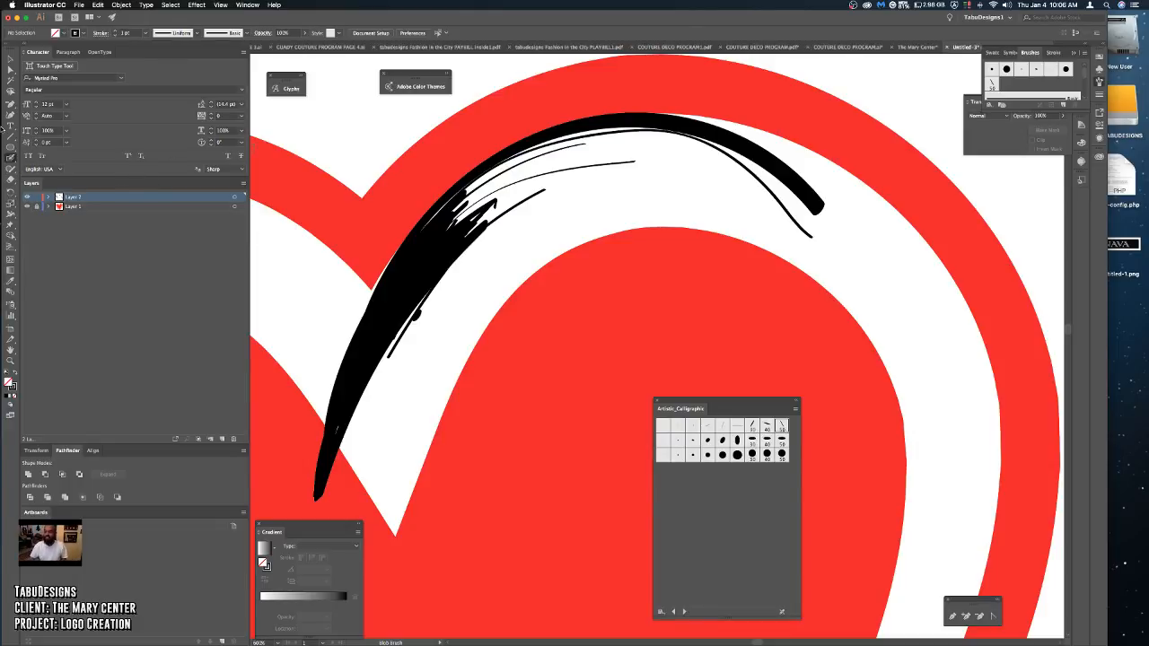
Switch to Photoshop and start importing images from a device.
left_click(80, 6)
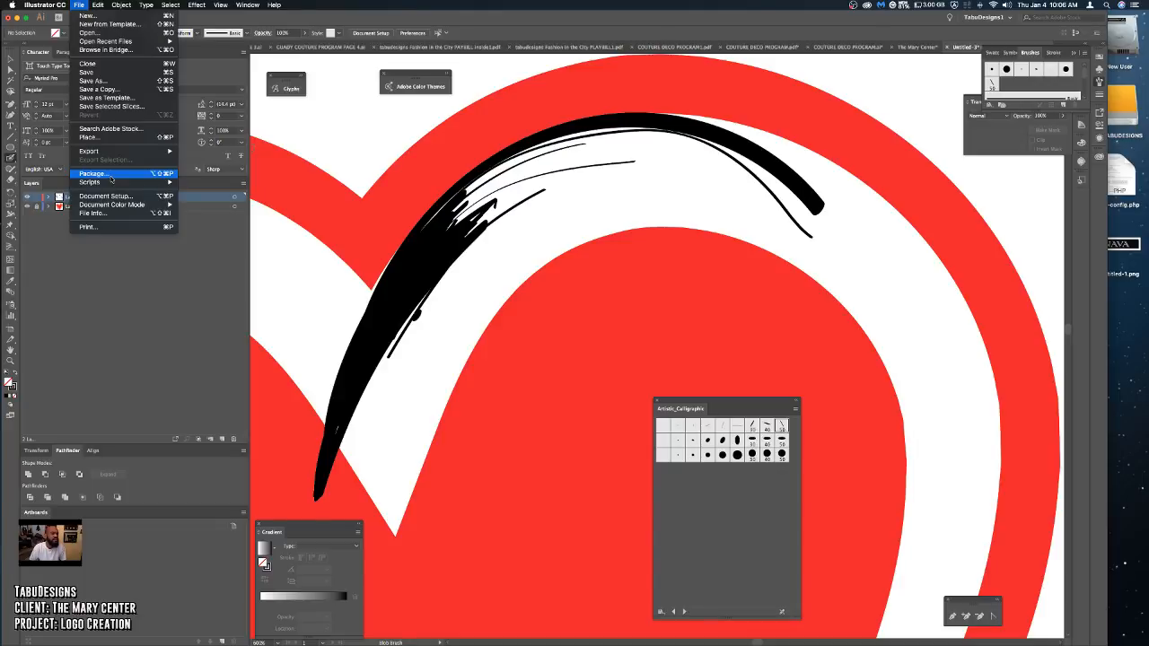
left_click(137, 305)
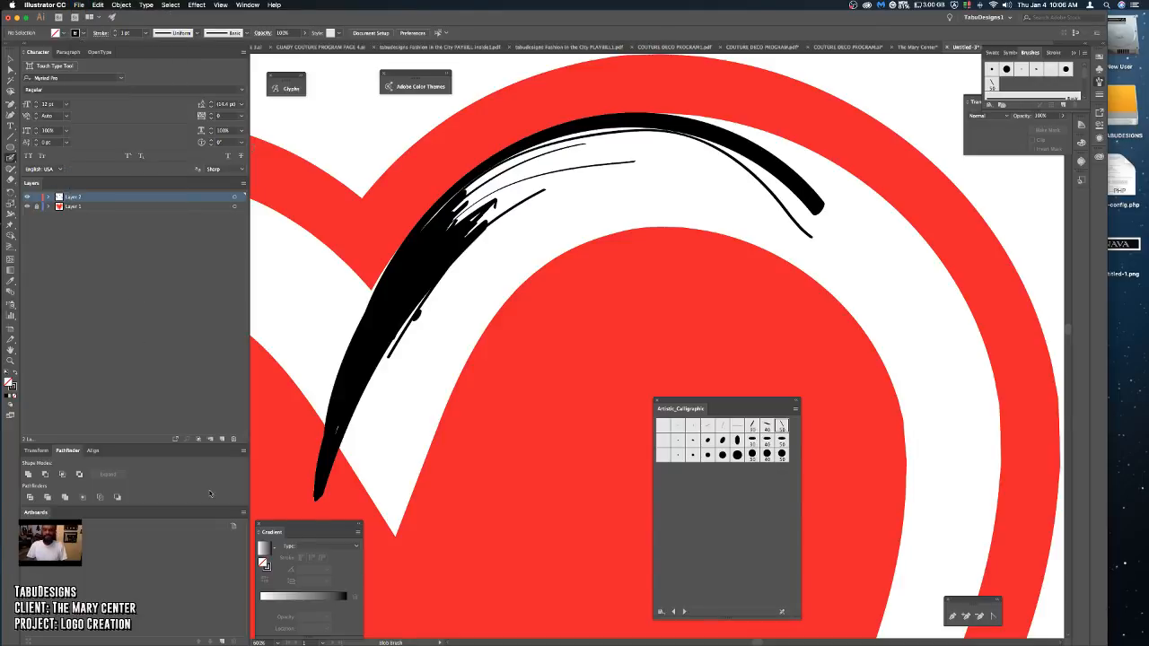
mouse_move(420, 642)
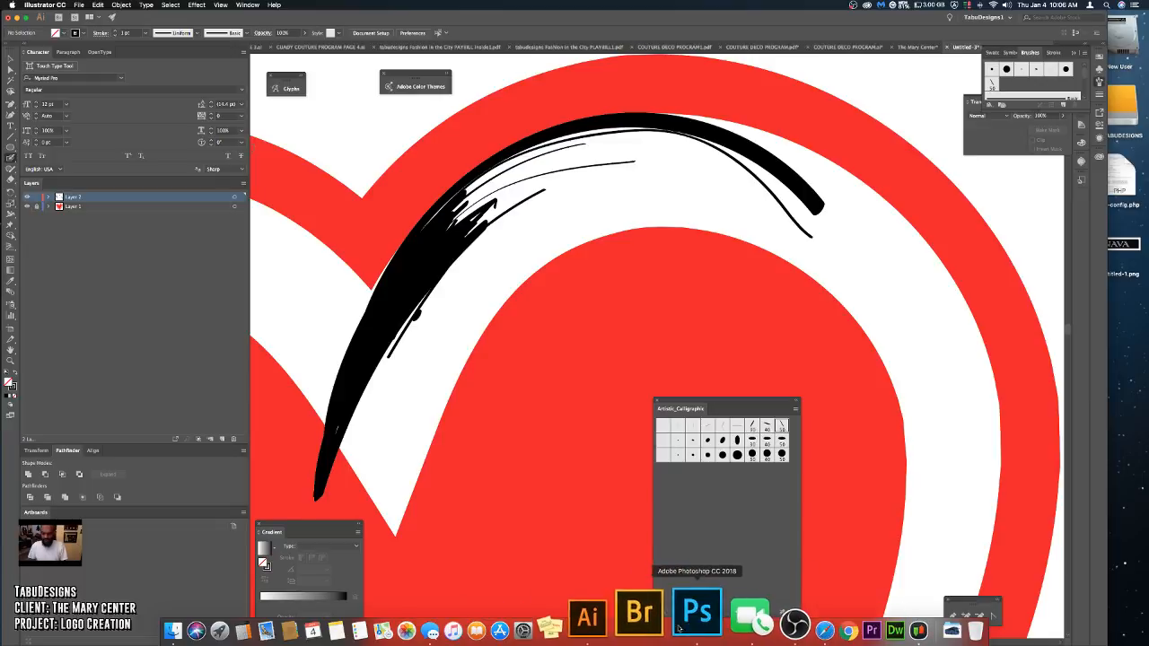
left_click(692, 614)
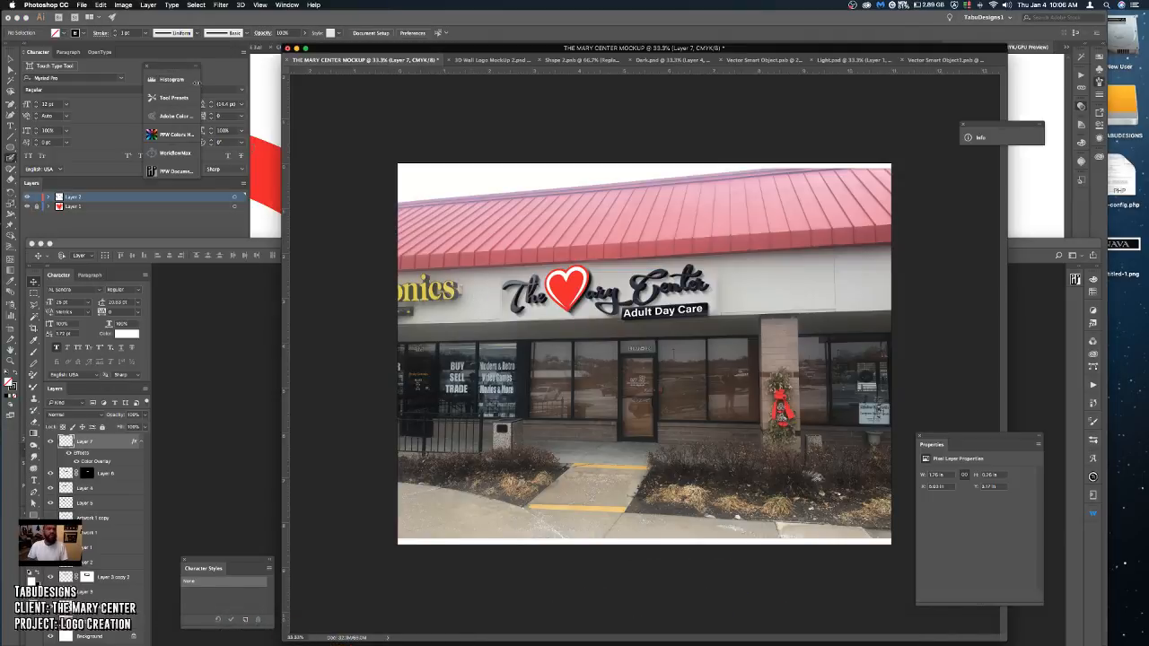
left_click(81, 5)
mouse_move(97, 200)
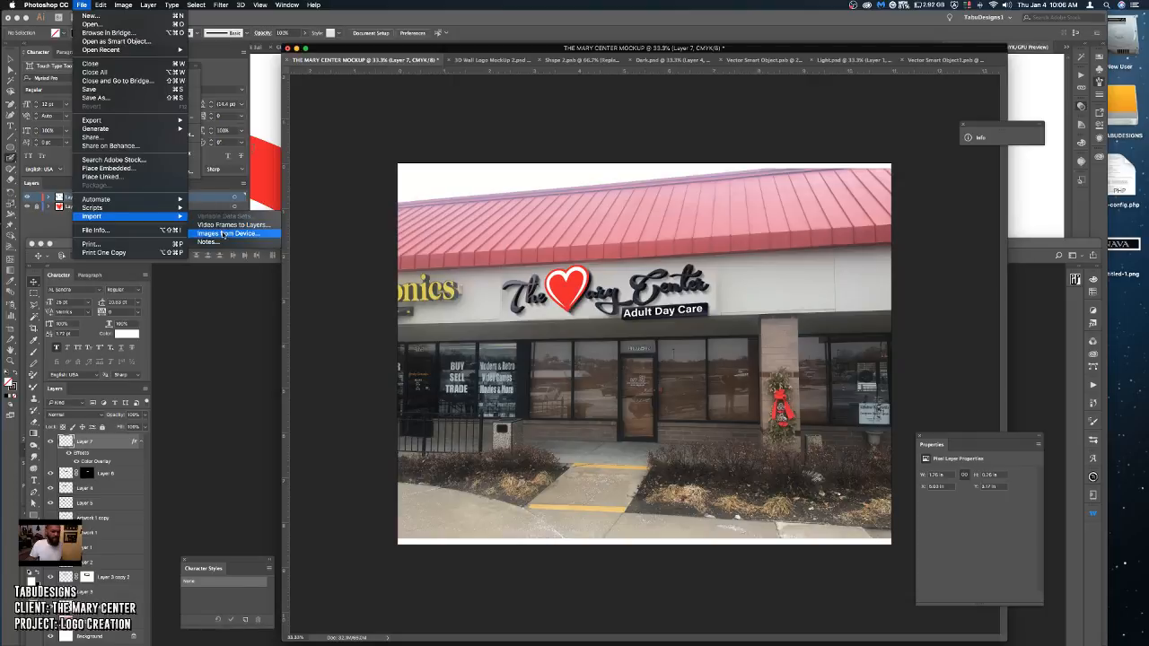
left_click(222, 233)
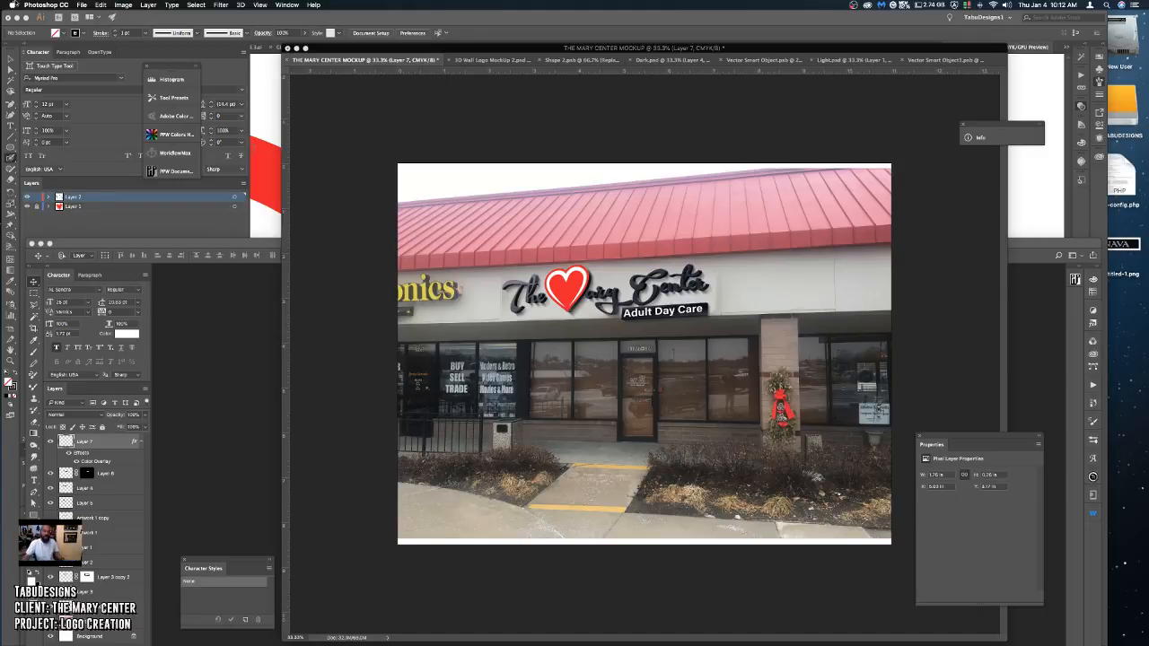
left_click(81, 6)
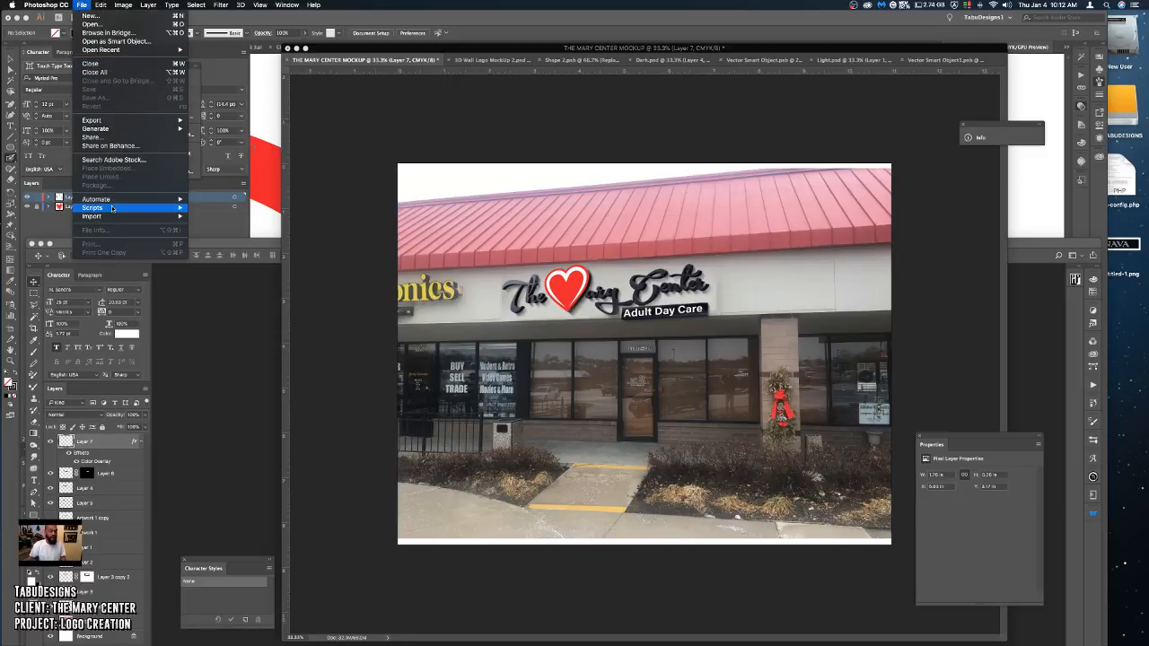
mouse_move(112, 210)
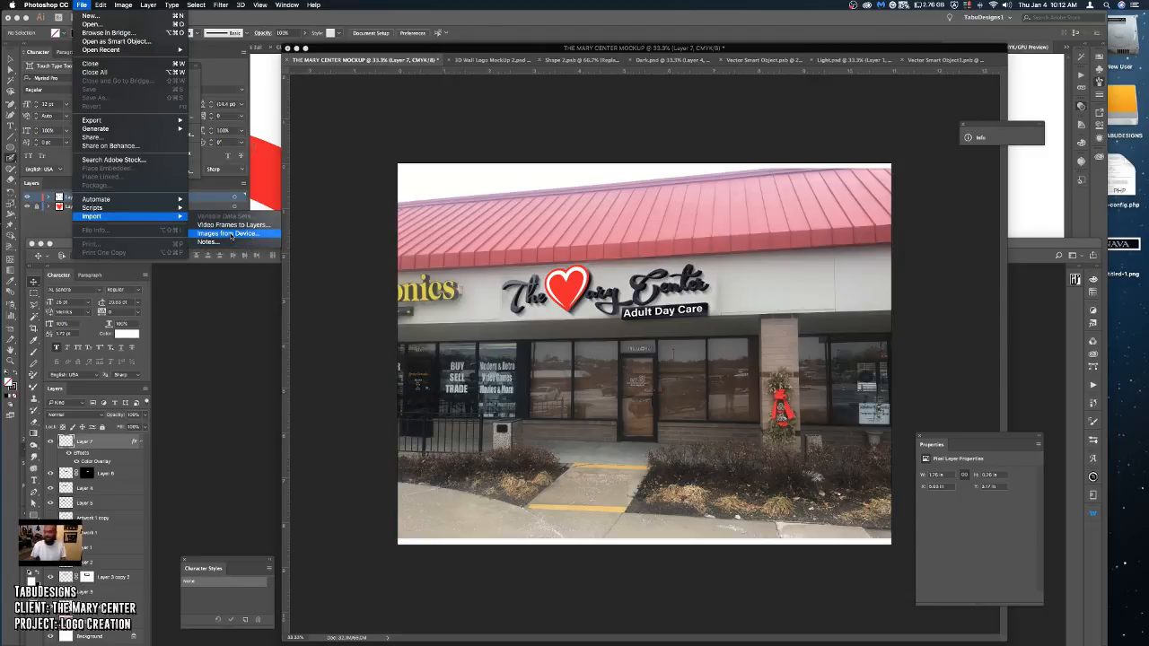
left_click(226, 287)
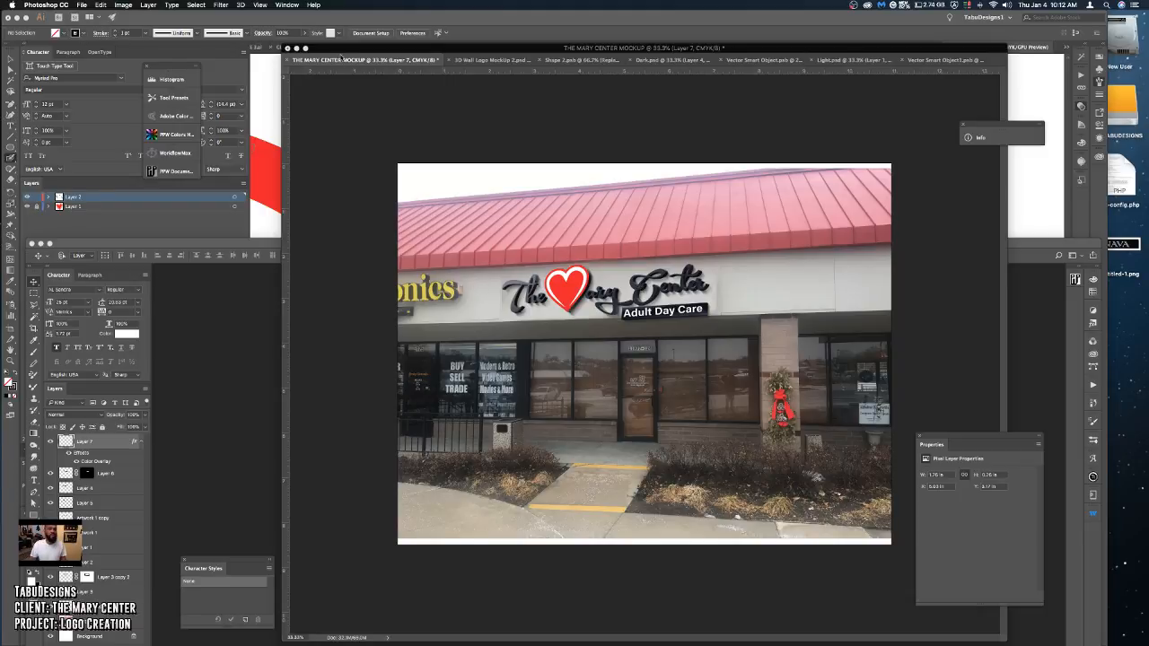
Start the Images from Device import again, and move the mockup window and import dialog so the scan settings are accessible.
left_click(343, 52)
left_click(81, 6)
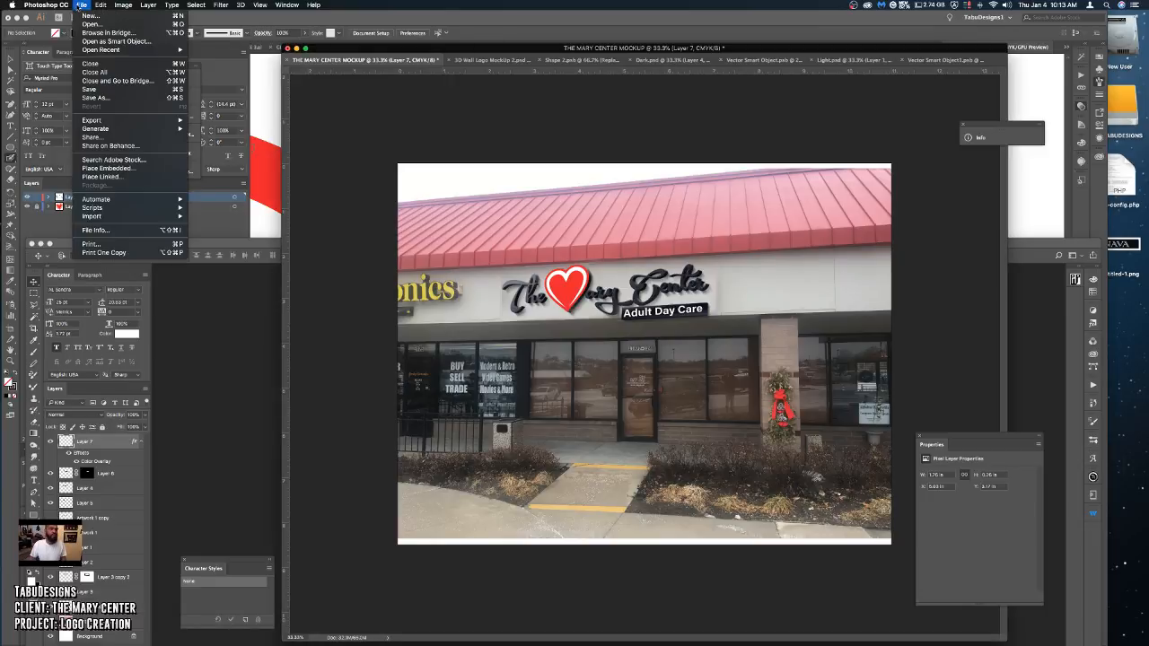
mouse_move(103, 216)
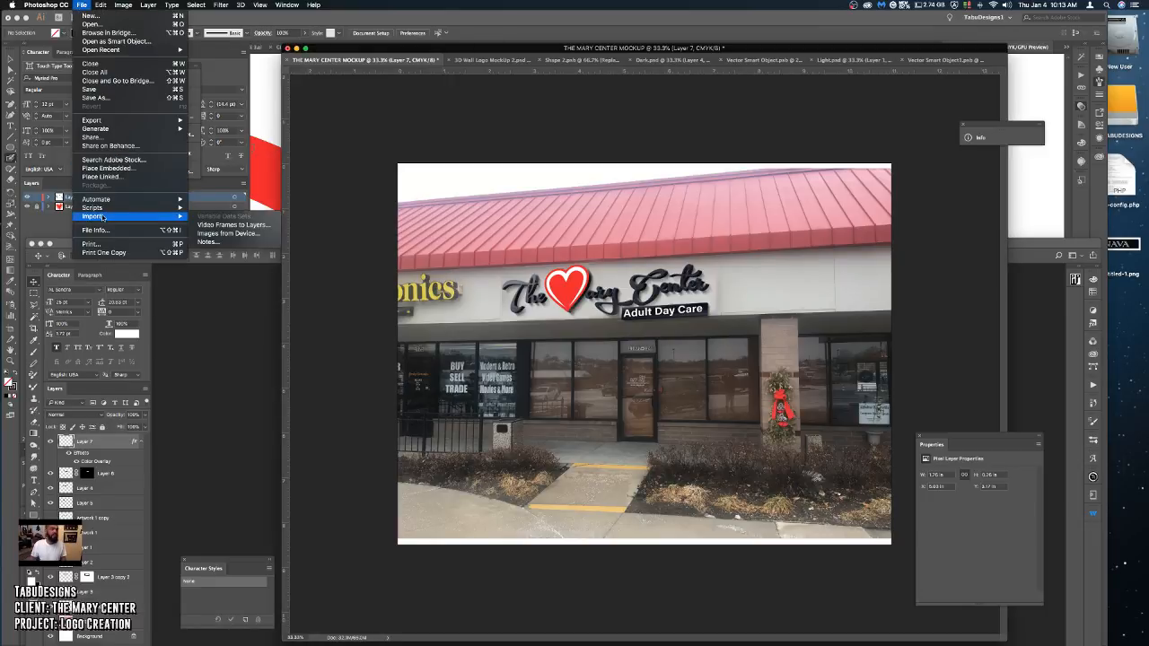
left_click(229, 235)
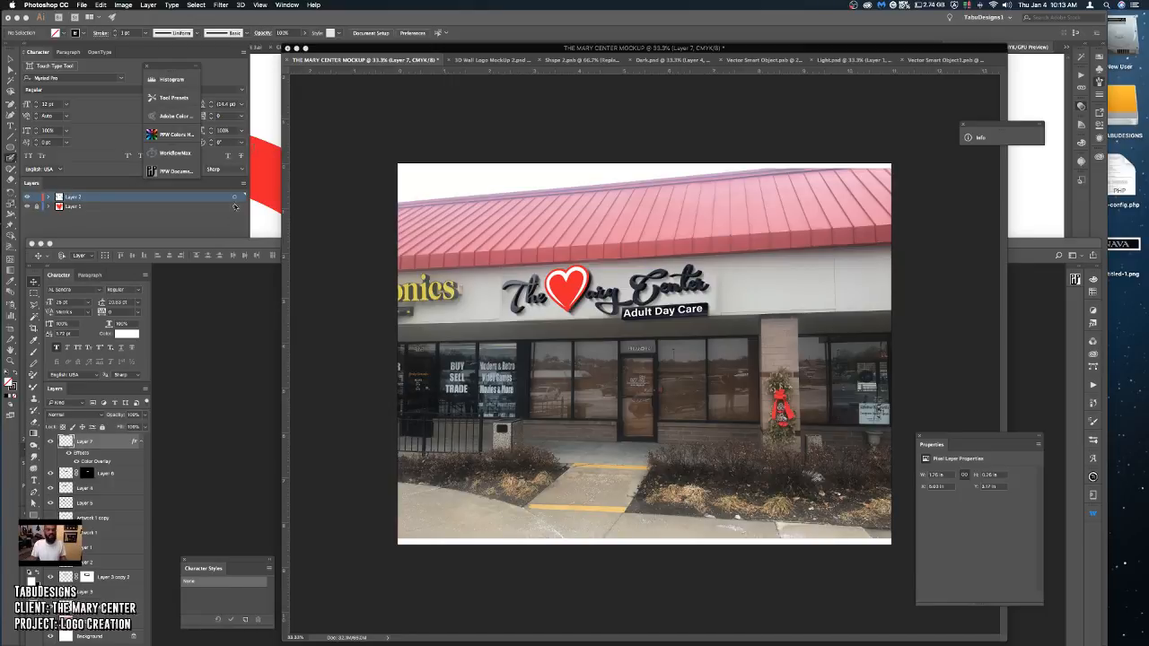
left_click_drag(331, 51, 79, 18)
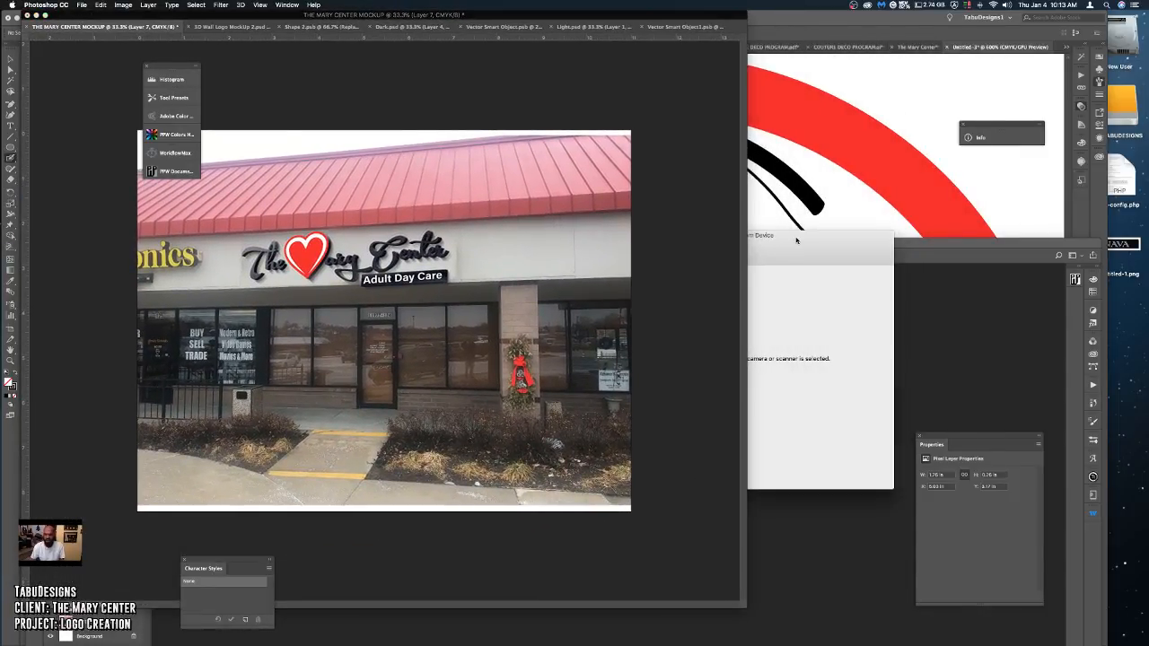
left_click_drag(795, 236, 1018, 221)
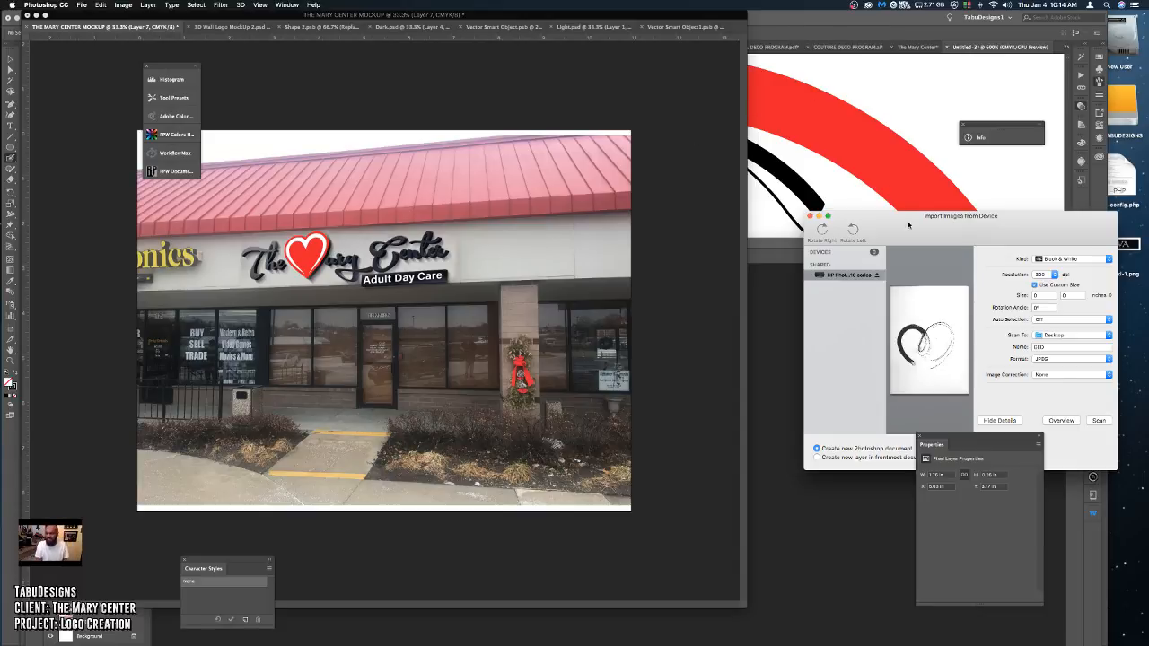
left_click_drag(910, 226, 853, 134)
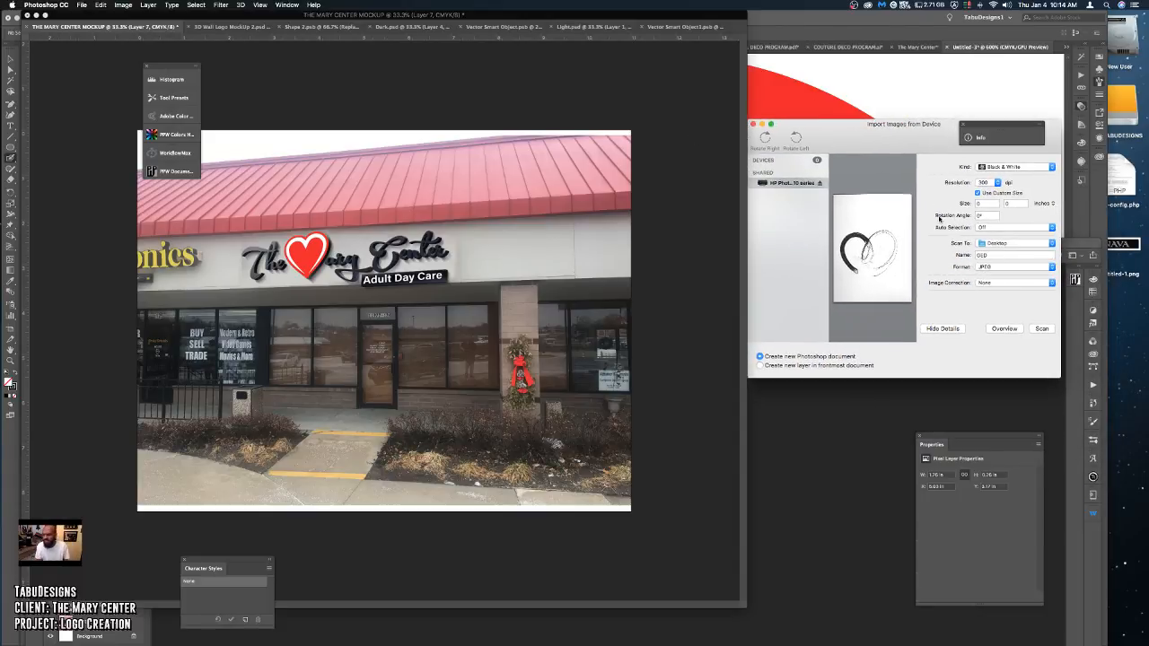
Keep Desktop as the scan destination with the name mary center, and try to start the scan.
left_click(1021, 243)
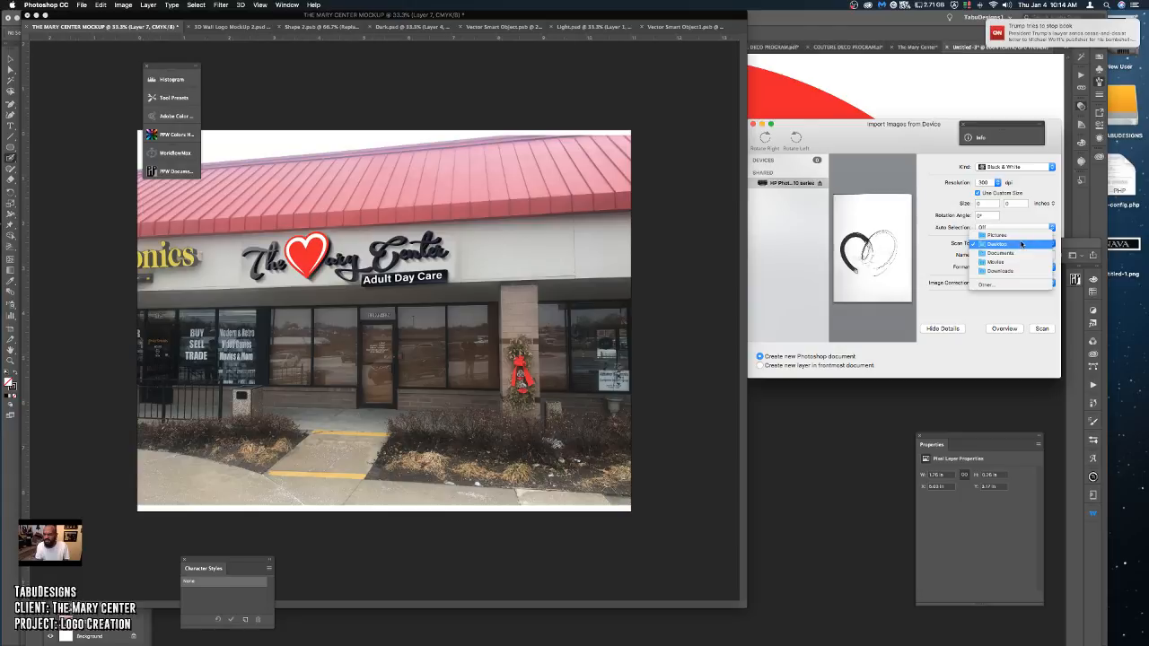
left_click(1020, 244)
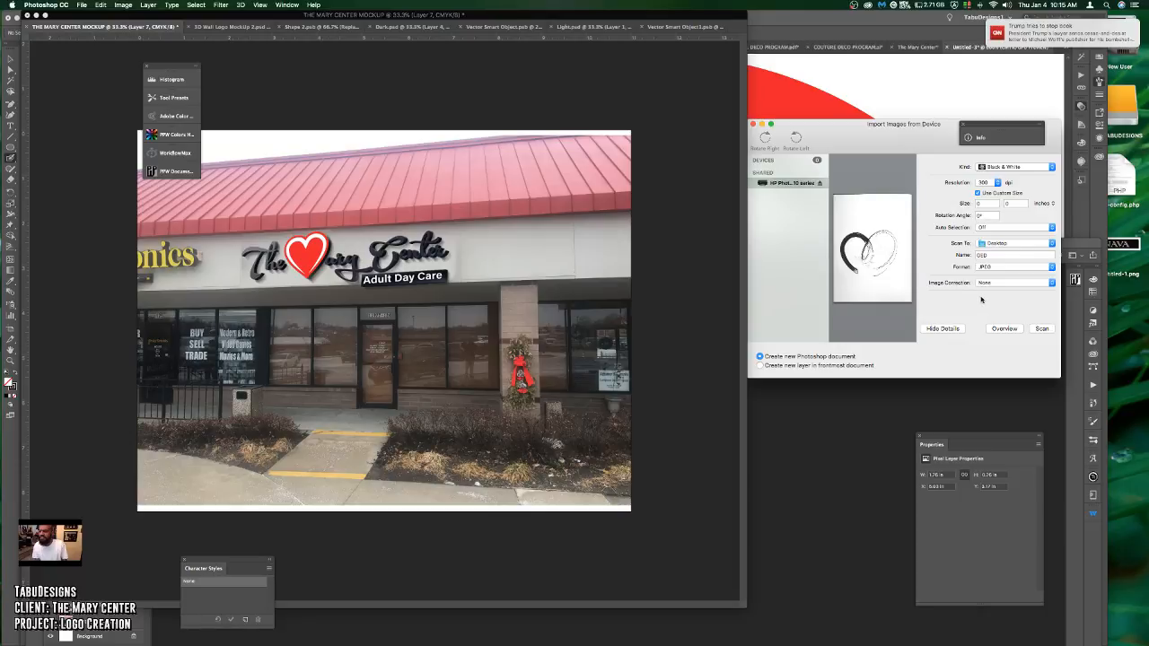
double_click(988, 254)
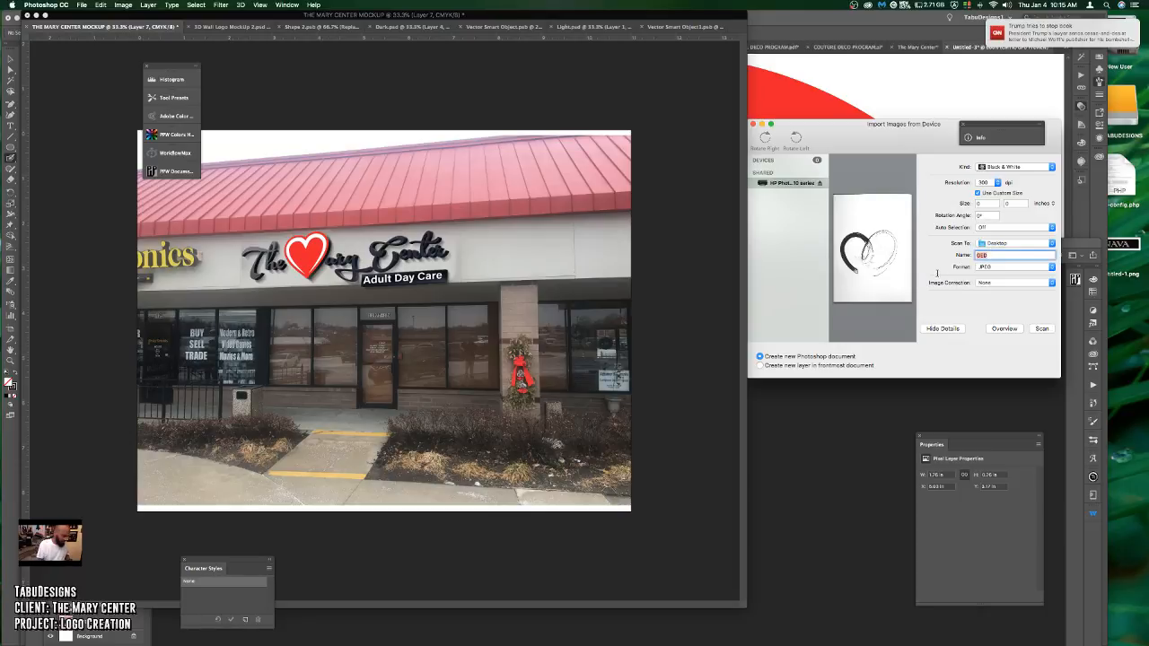
type("m")
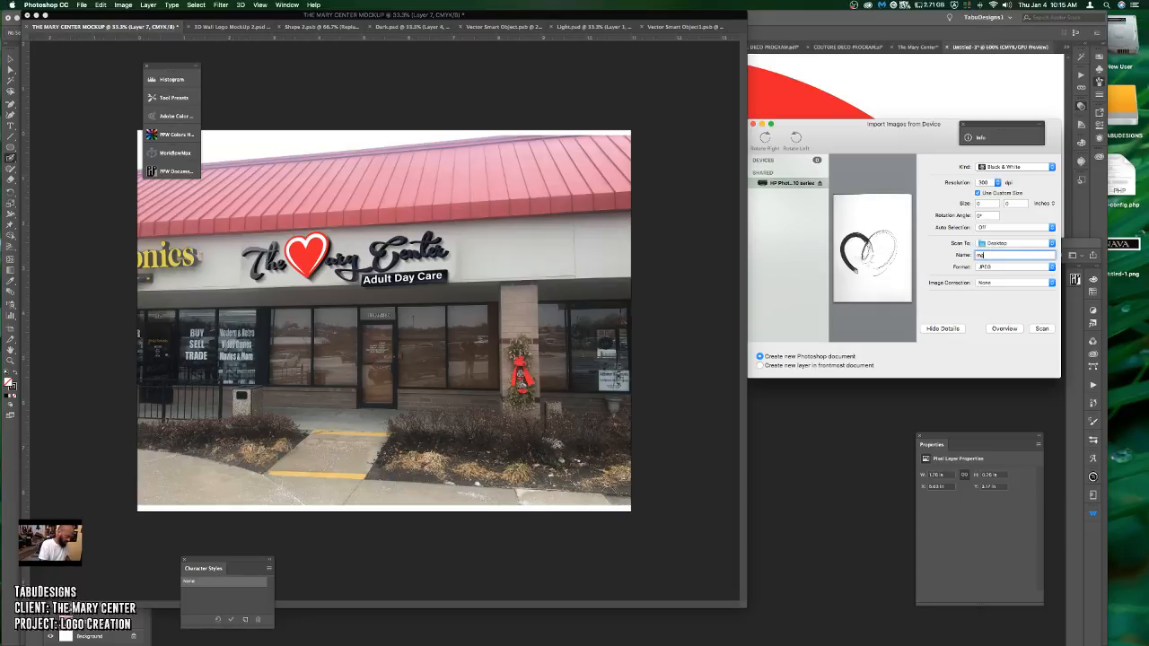
type("ary center")
key("super+a")
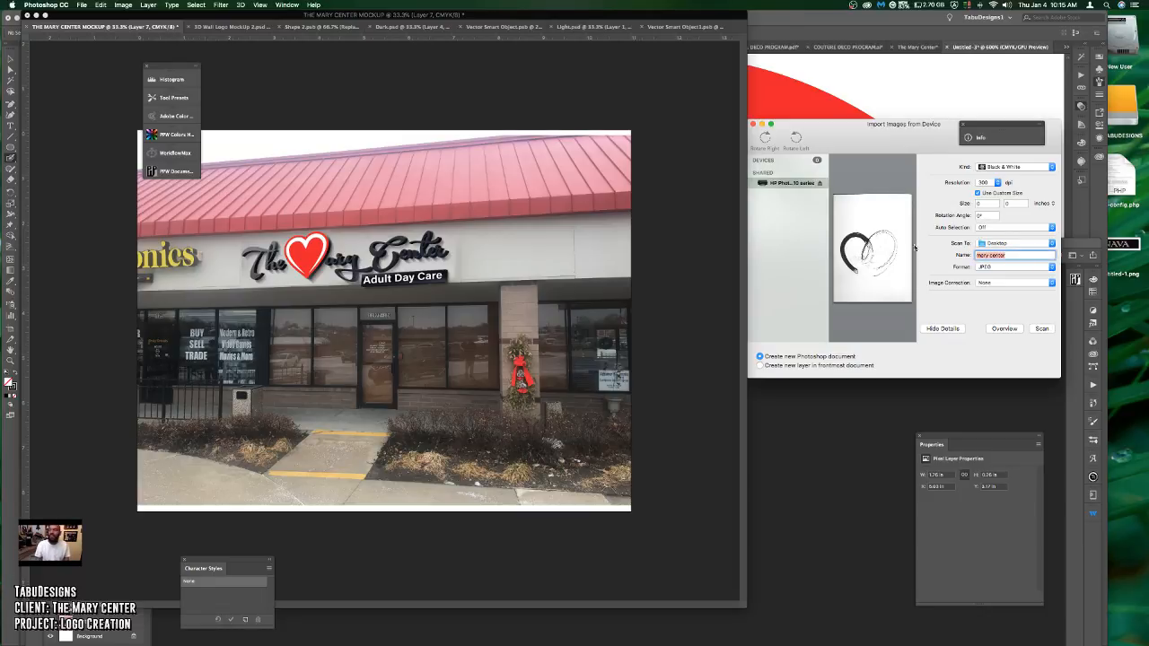
key("Return")
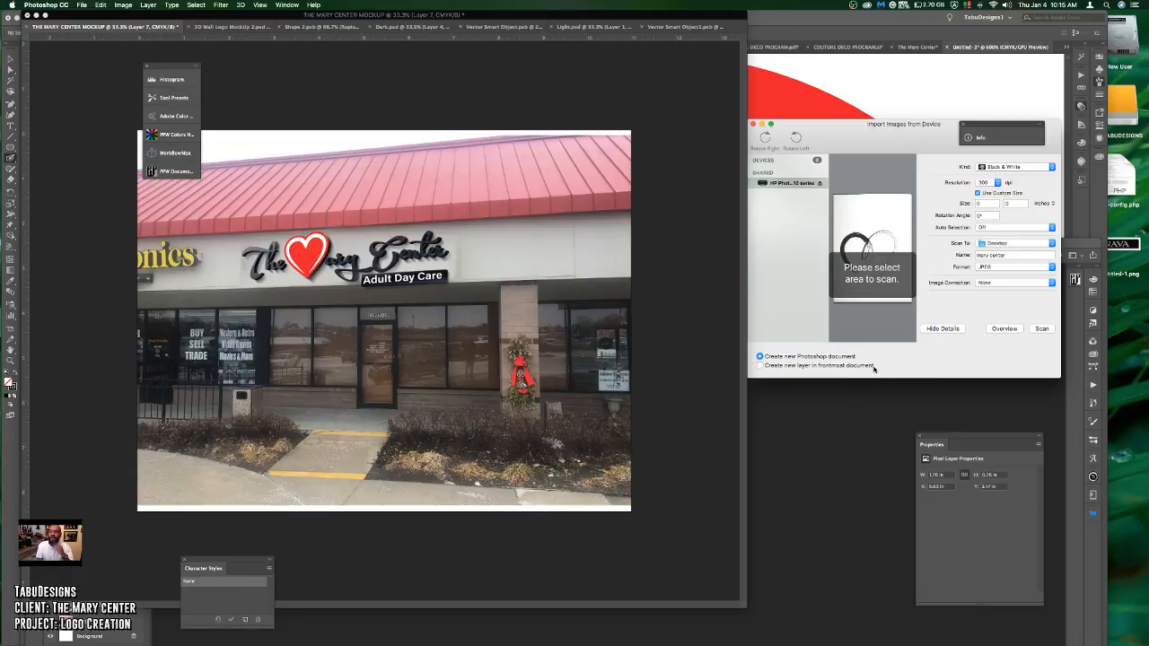
Frame the whole heart drawing as a scan area of about 6.94 by 7.38 inches and scan it into a new Photoshop document.
left_click(843, 225)
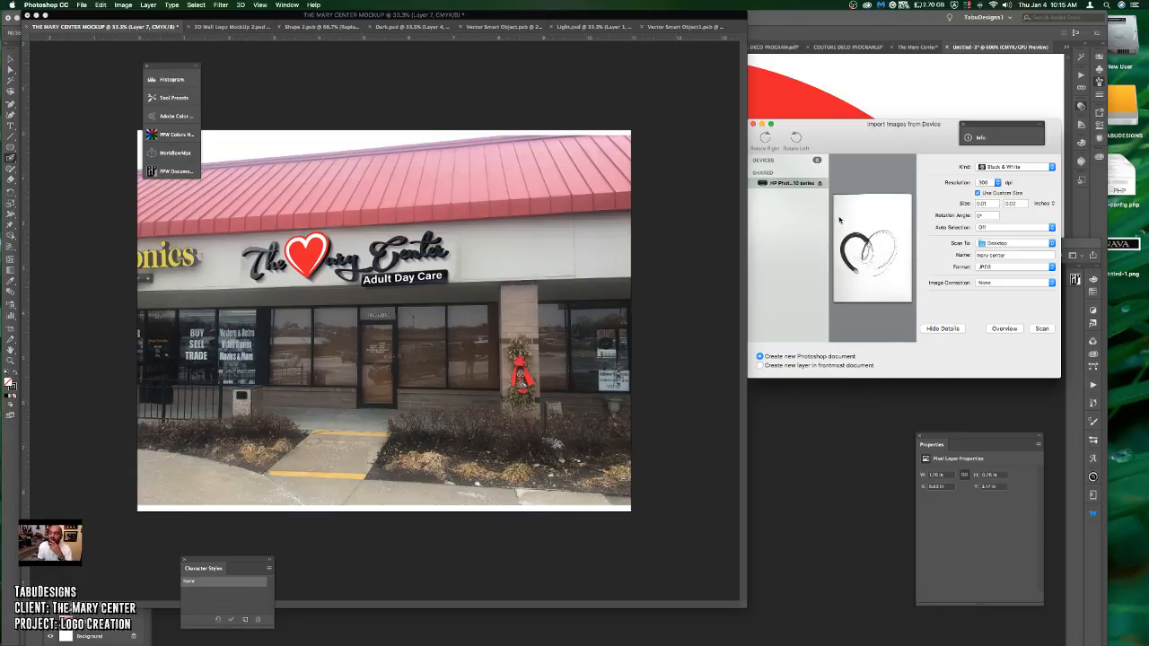
left_click_drag(838, 217, 903, 286)
left_click(1041, 330)
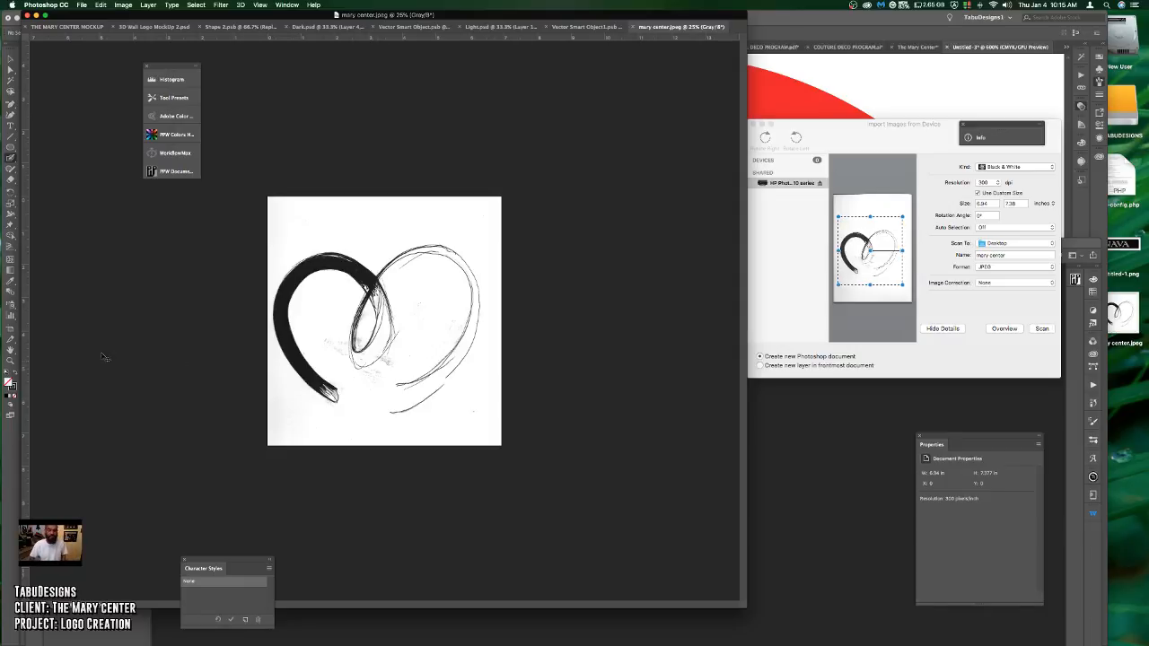
Convert the scan's Background to a normal layer and try to transfer it from the scan document to the Illustrator artwork.
left_click_drag(348, 288, 439, 382)
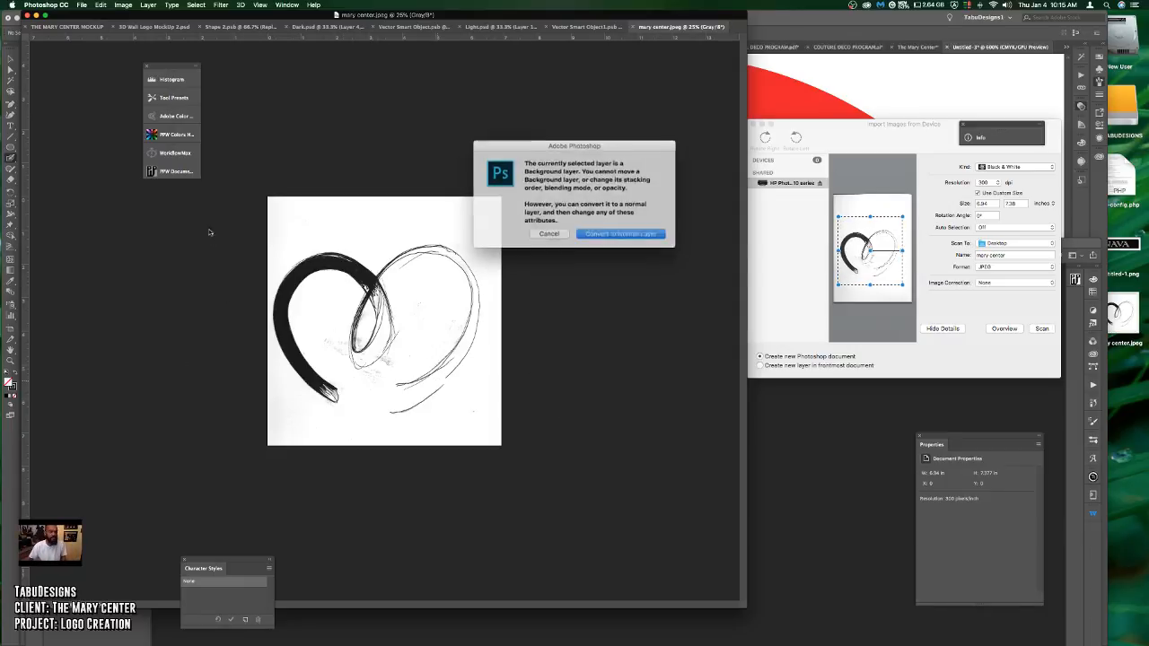
left_click(598, 232)
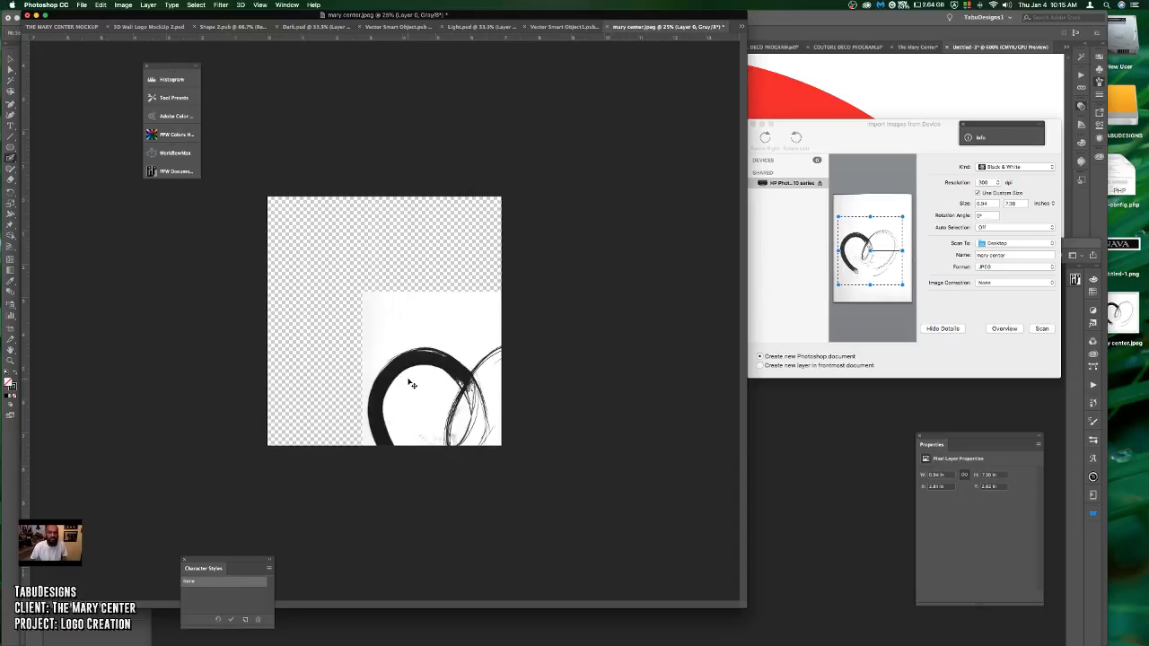
left_click_drag(410, 385, 675, 404)
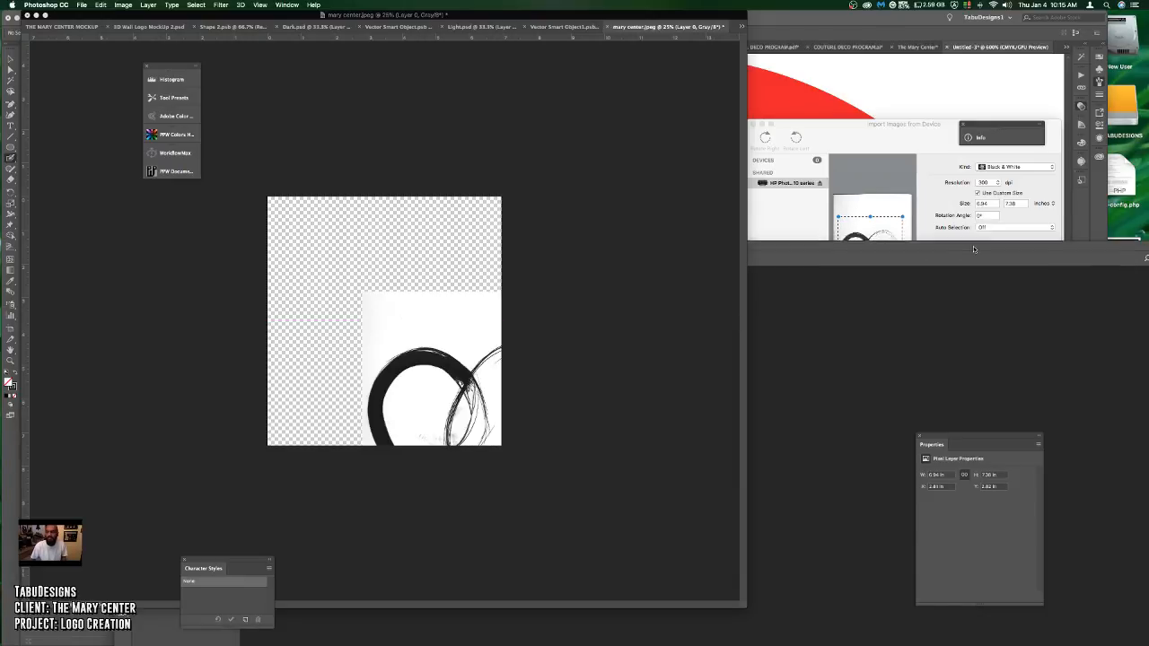
Move the Photoshop windows aside to expose Illustrator and bring the scanned heart drawing into the red heart artwork.
left_click_drag(884, 245, 790, 87)
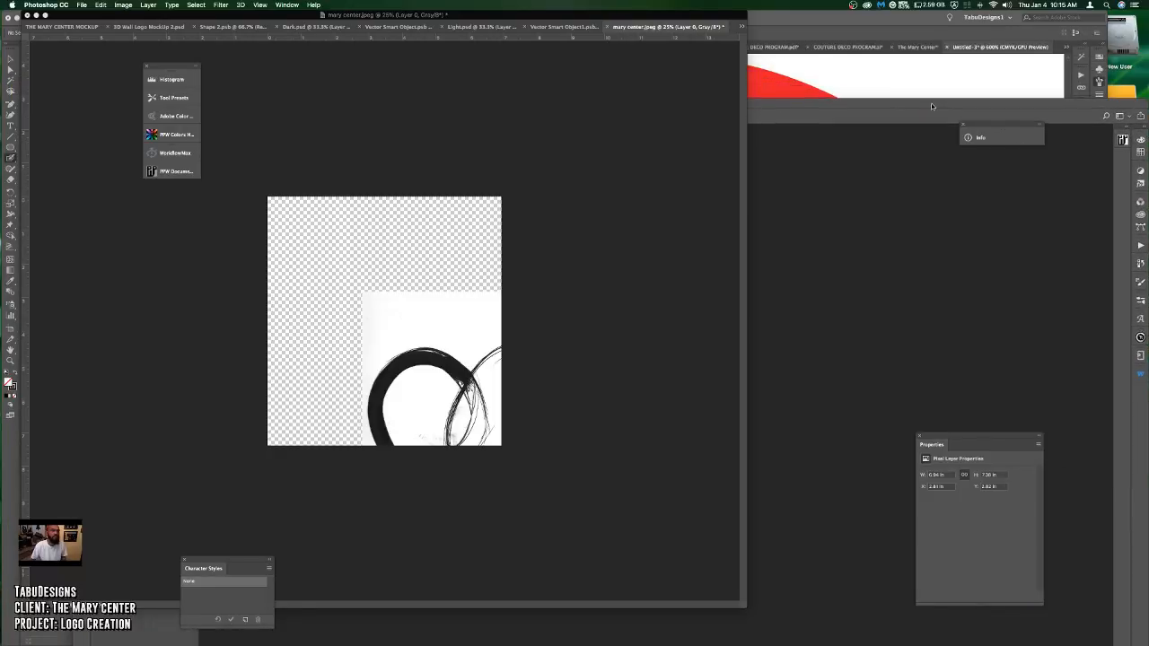
left_click_drag(465, 16, 842, 144)
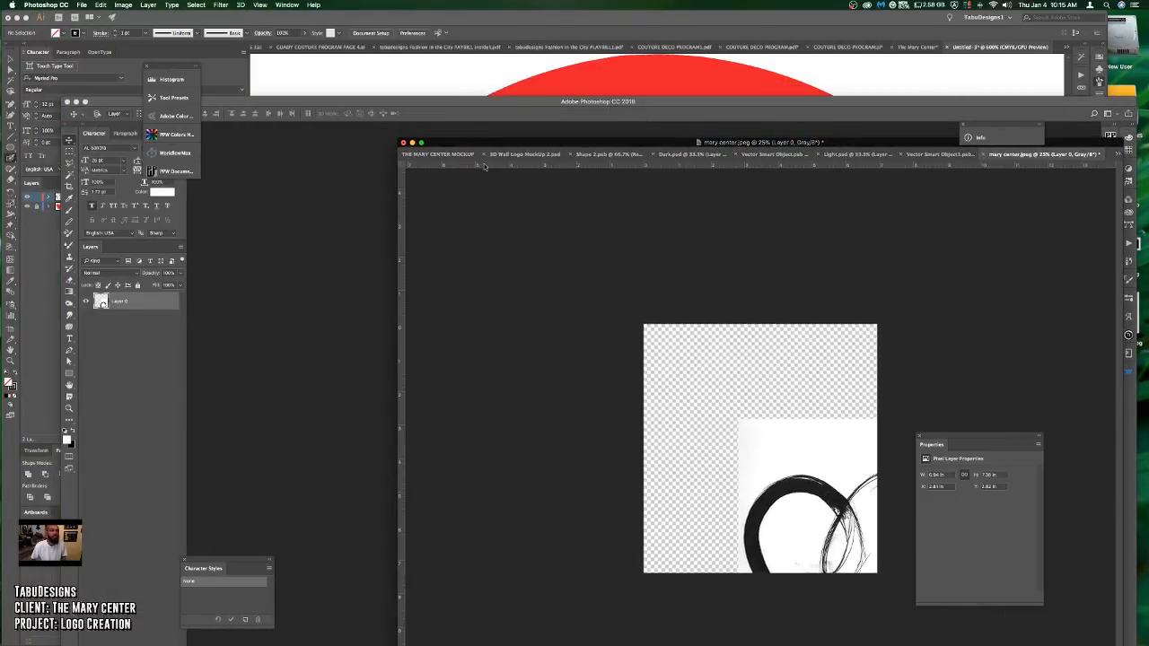
left_click_drag(805, 428, 517, 70)
left_click(517, 70)
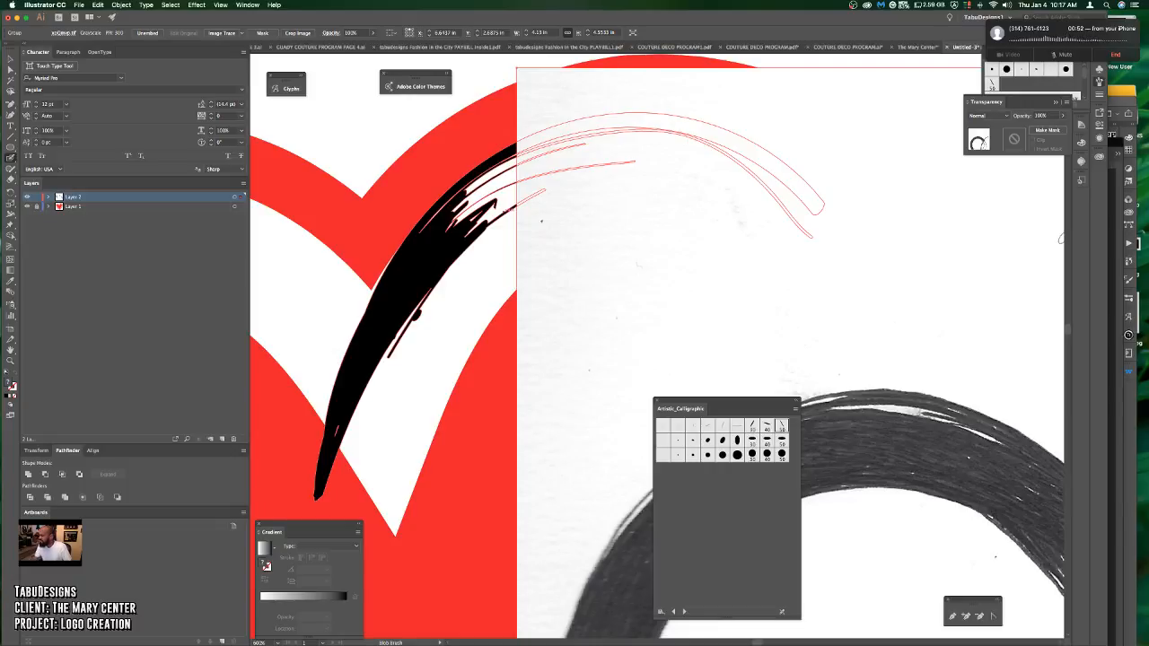
key("super+Tab")
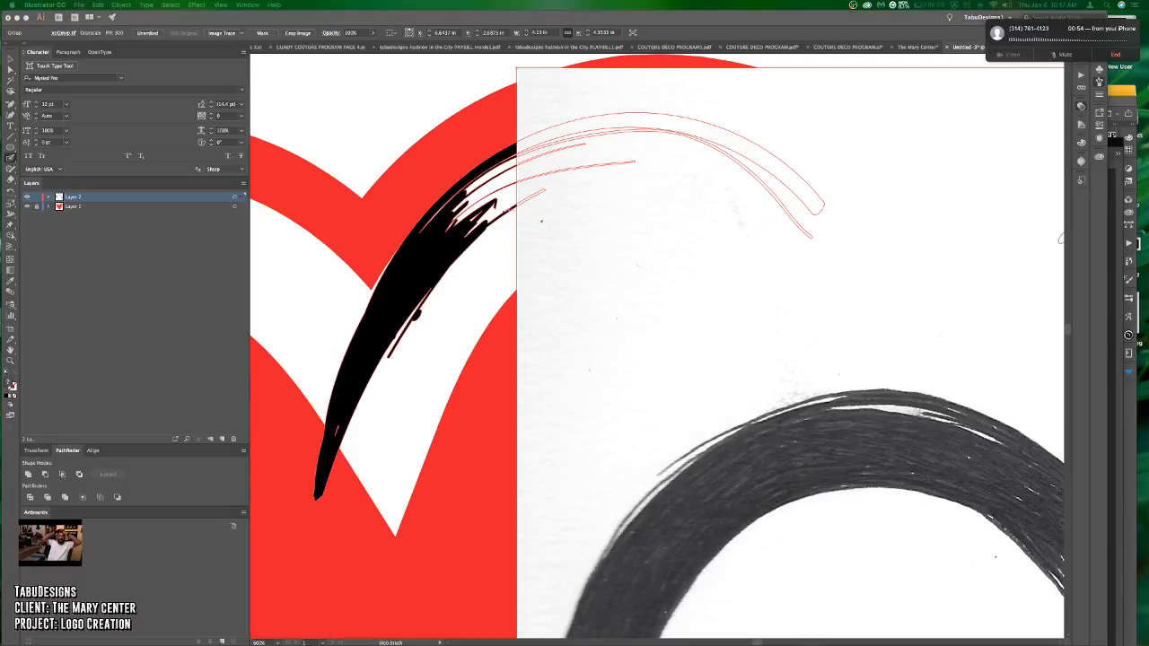